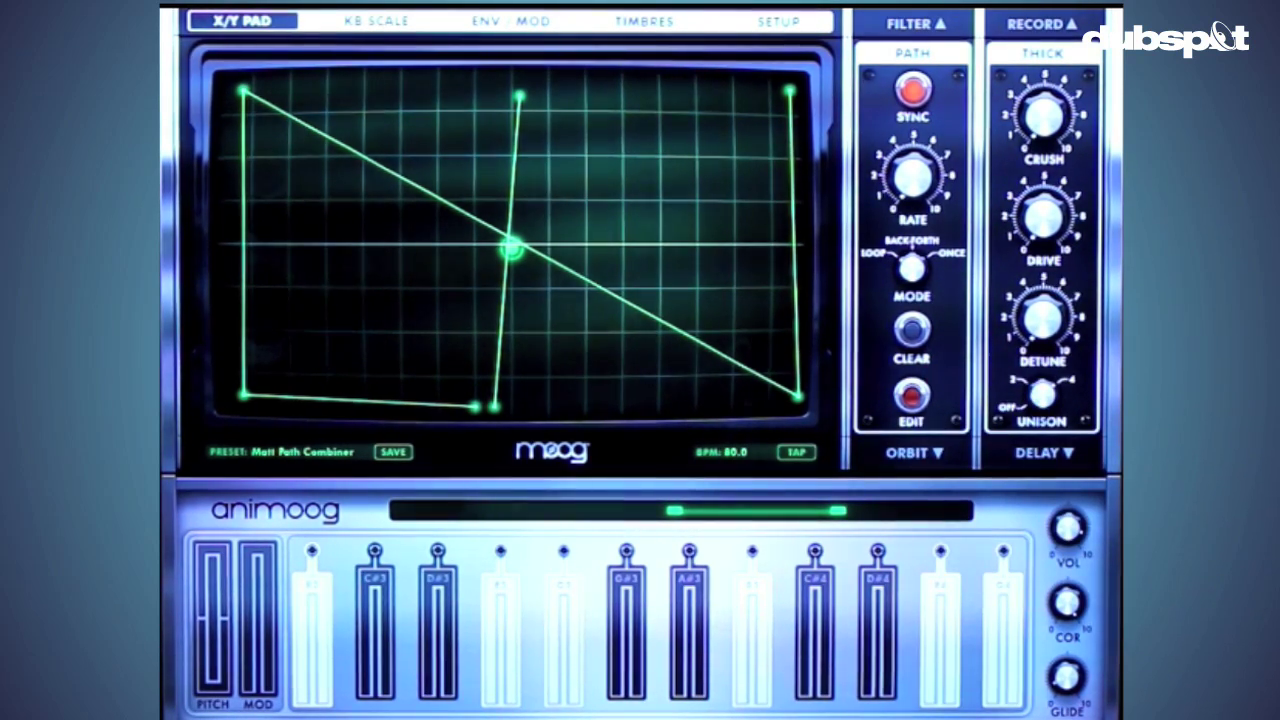
Step: Review the envelope and modulation page, including Mod 3 with mod-wheel control of path-rate, and return to the X/Y pad
click(511, 20)
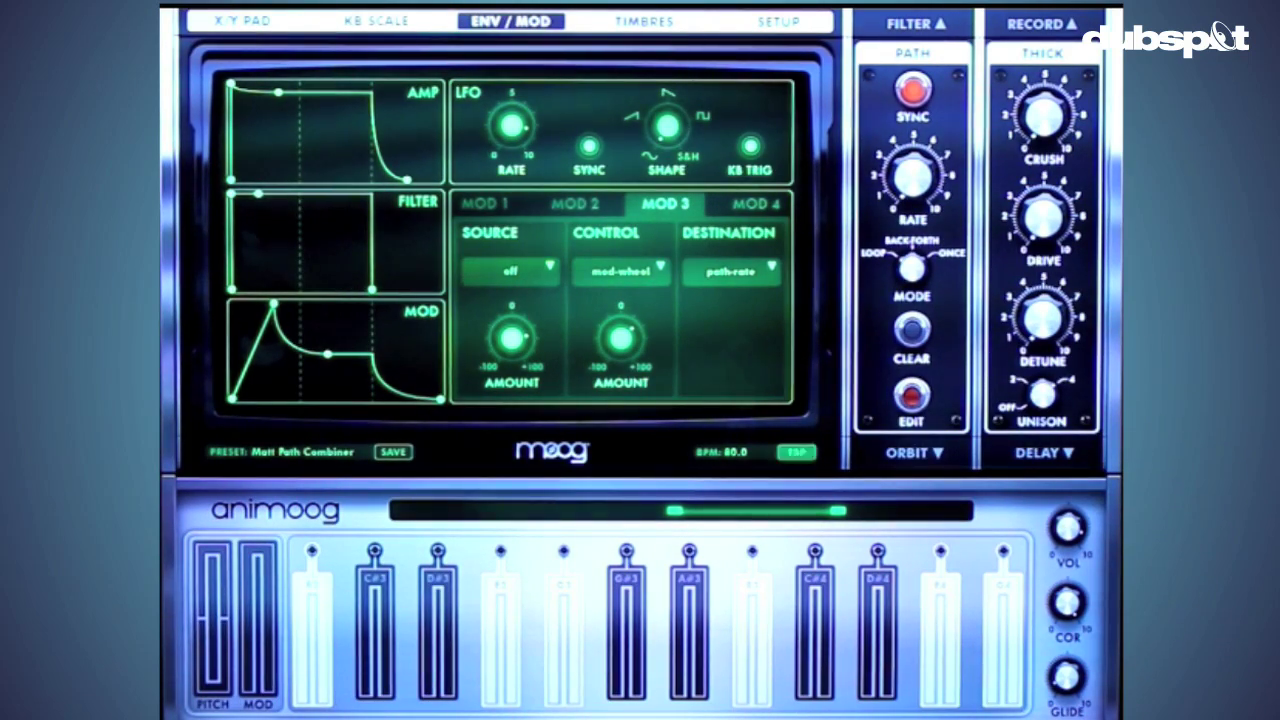
click(243, 20)
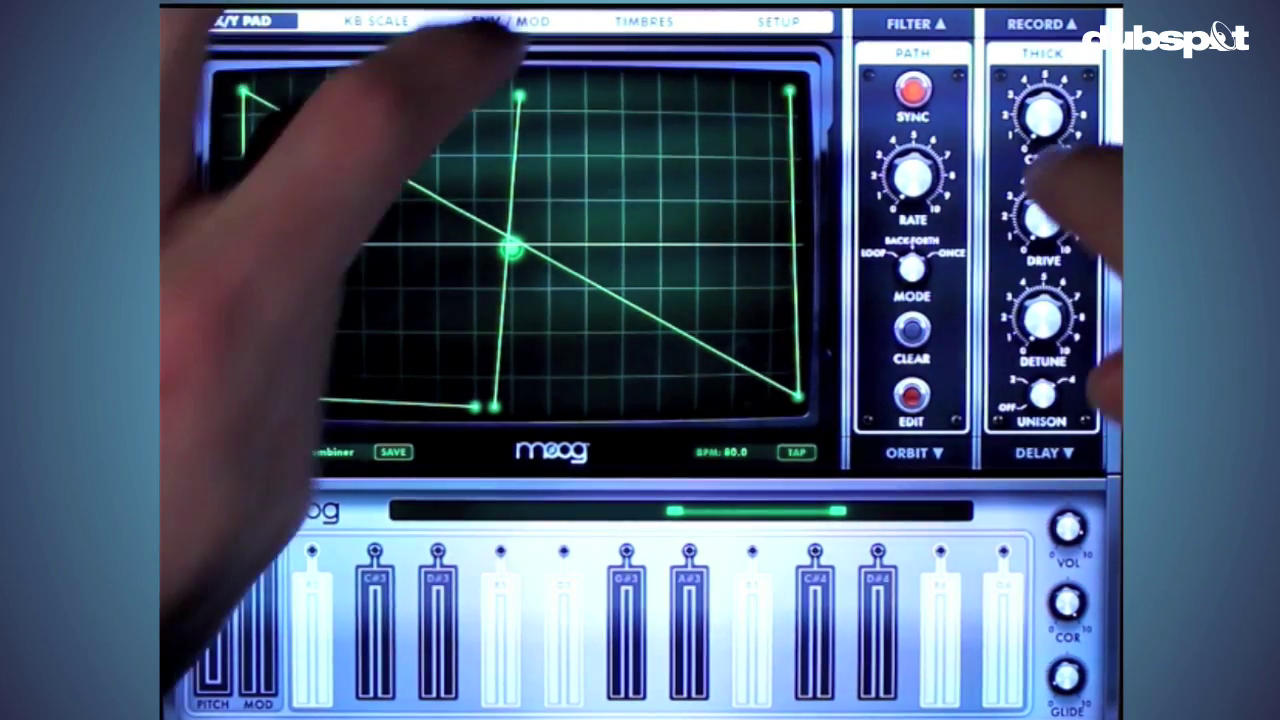
click(510, 21)
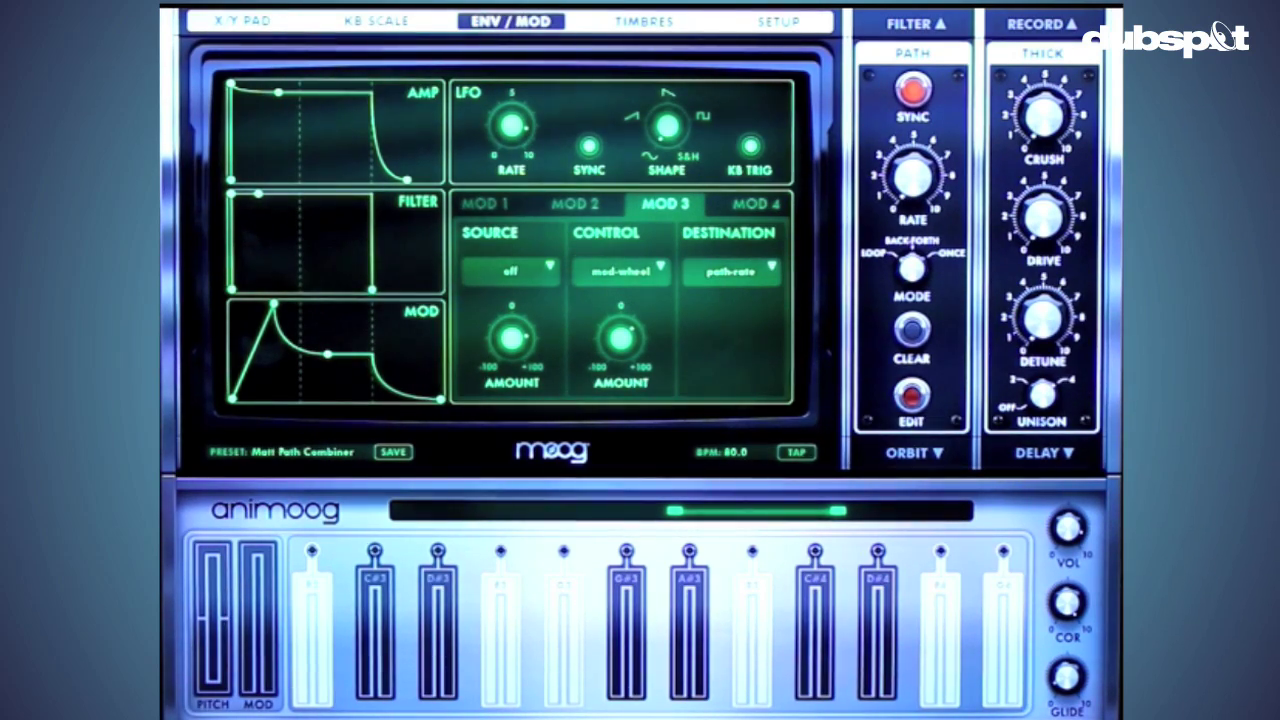
click(243, 20)
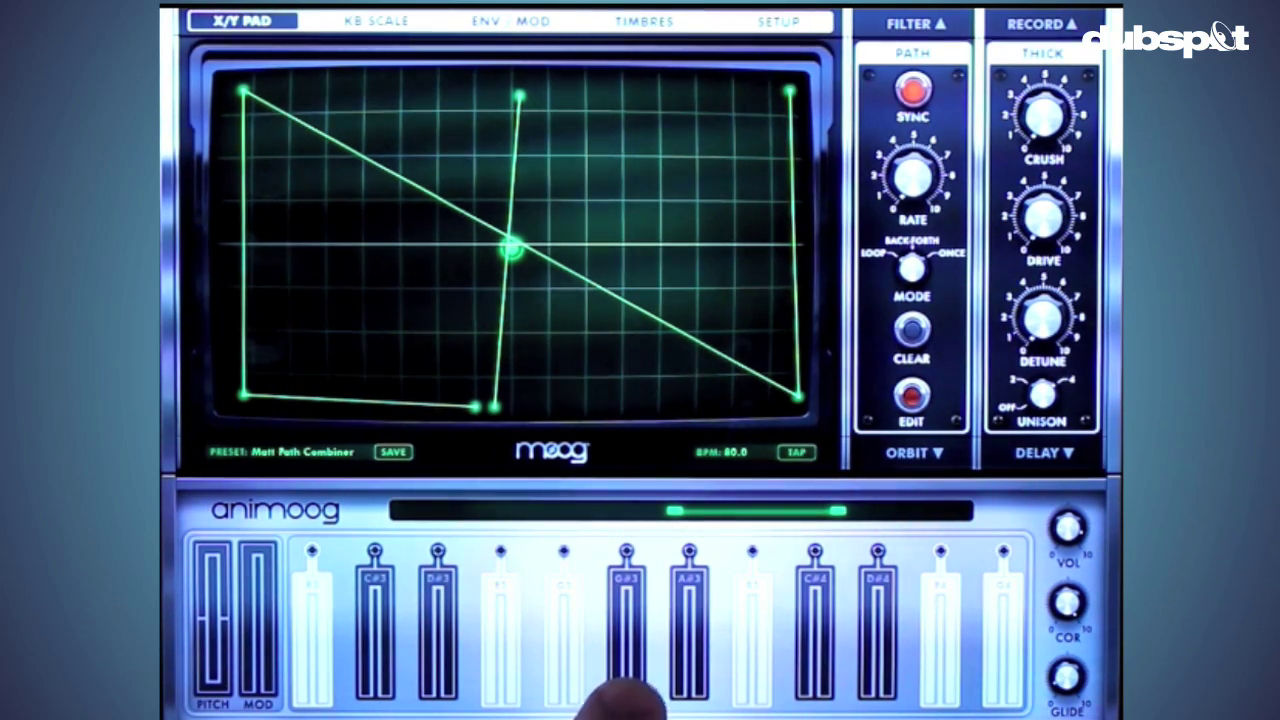
Step: Play and slide along the G#3 key while moving the mod wheel to audition the path movement
click(626, 640)
mouse_move(625, 642)
mouse_down()
mouse_move(619, 553)
mouse_move(614, 662)
mouse_move(590, 560)
mouse_move(612, 562)
mouse_move(620, 596)
mouse_up()
mouse_move(240, 650)
mouse_down()
mouse_move(243, 671)
mouse_move(230, 670)
mouse_move(205, 545)
mouse_move(225, 545)
mouse_move(235, 660)
mouse_up()
drag(620, 596, 622, 598)
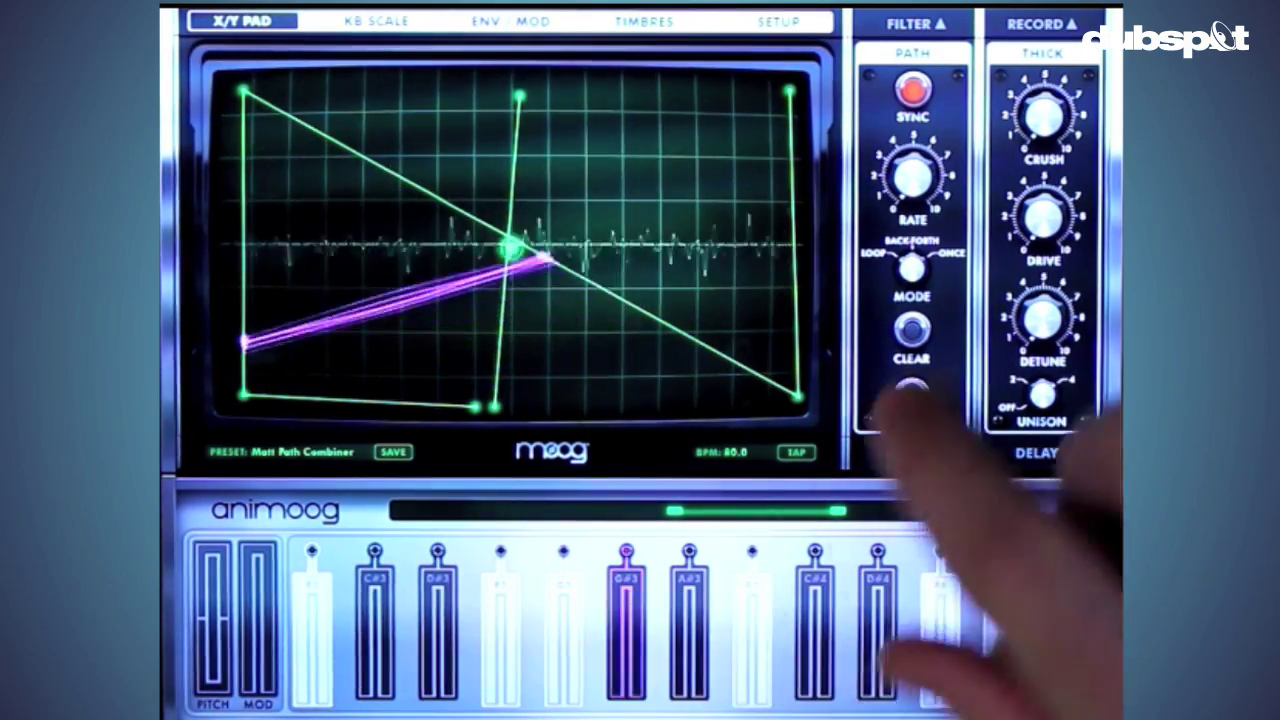
Step: Examine the Mod 2 routing with position-x as its source, then go back to the X/Y pad
click(510, 20)
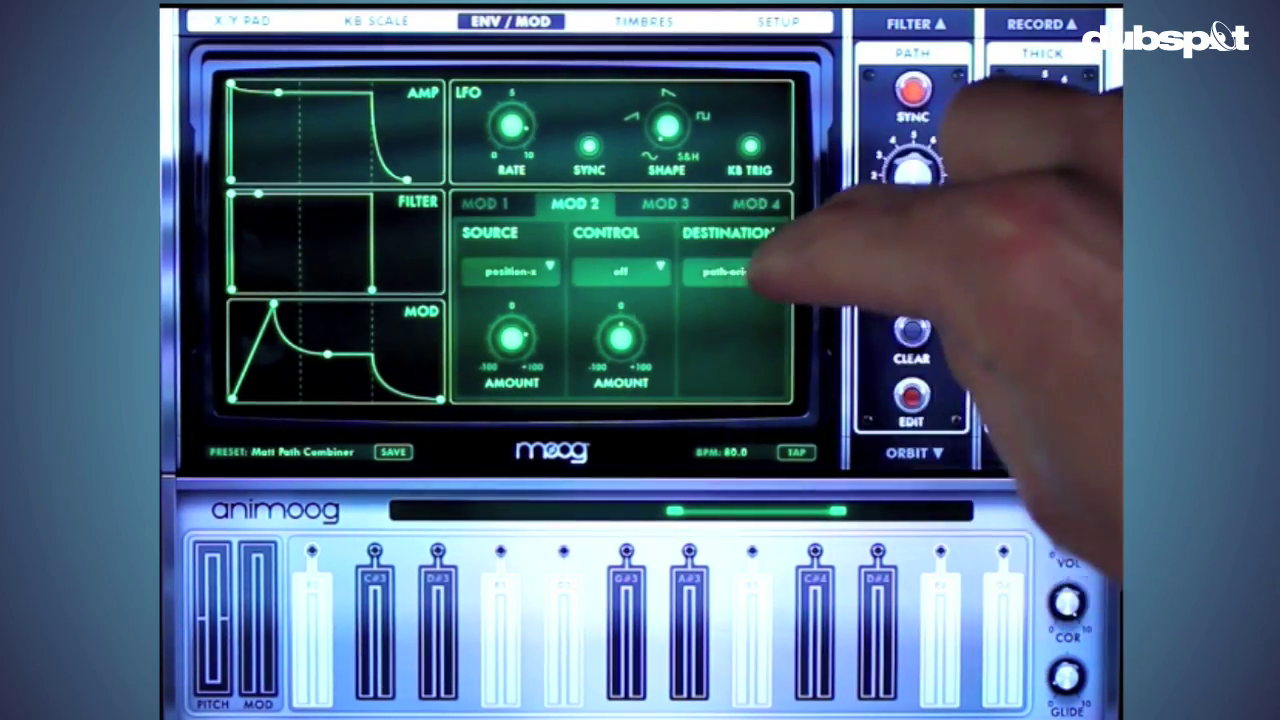
click(510, 268)
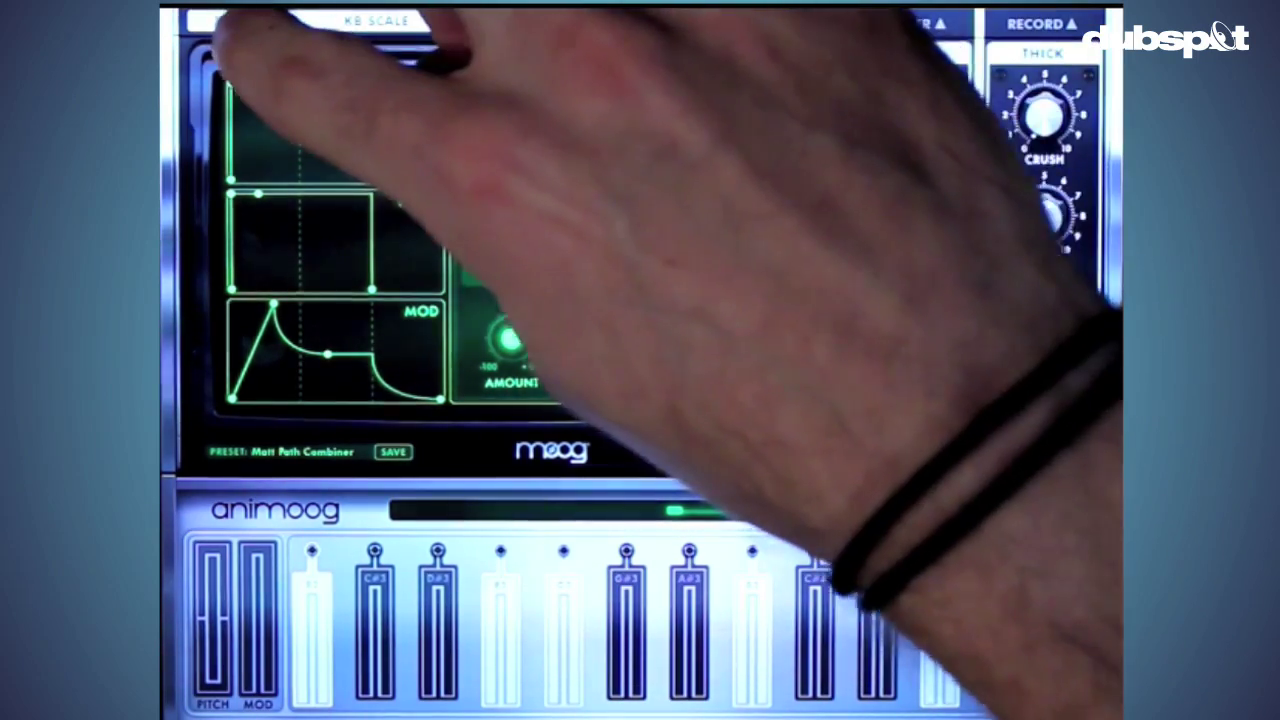
click(243, 20)
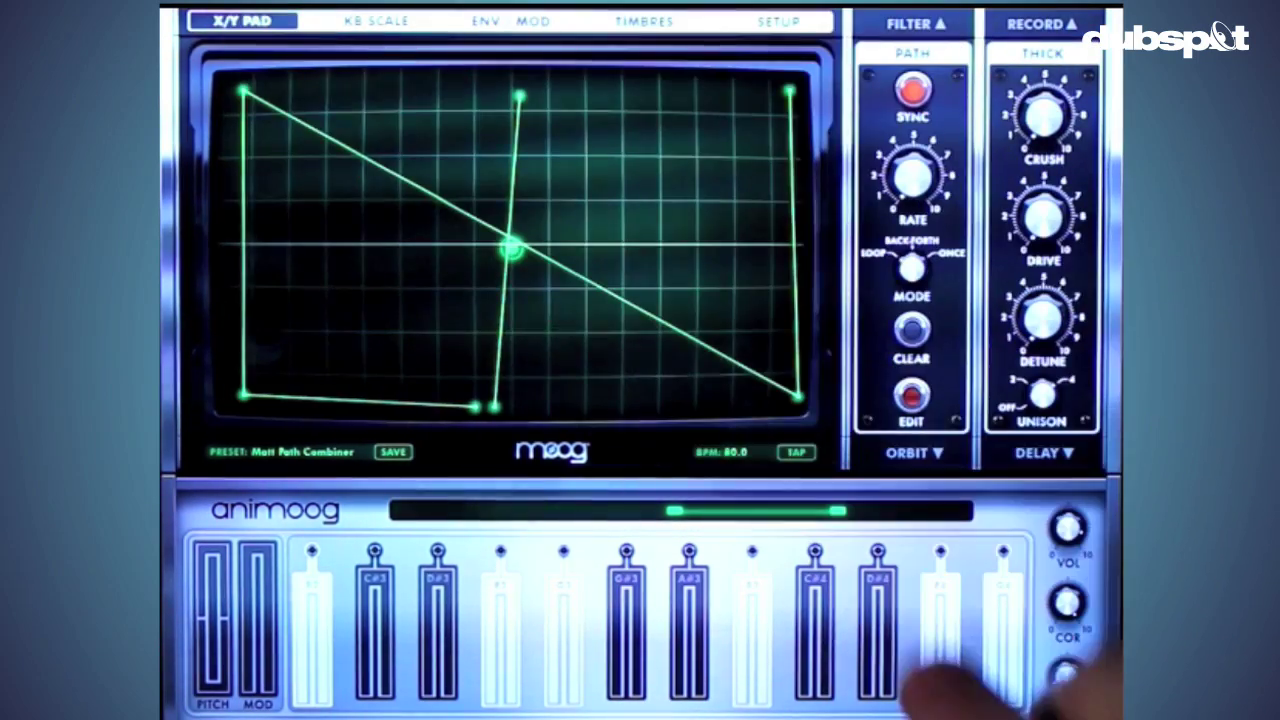
Step: Play two keys to audition the preset, then show the keyboard scale settings
click(565, 660)
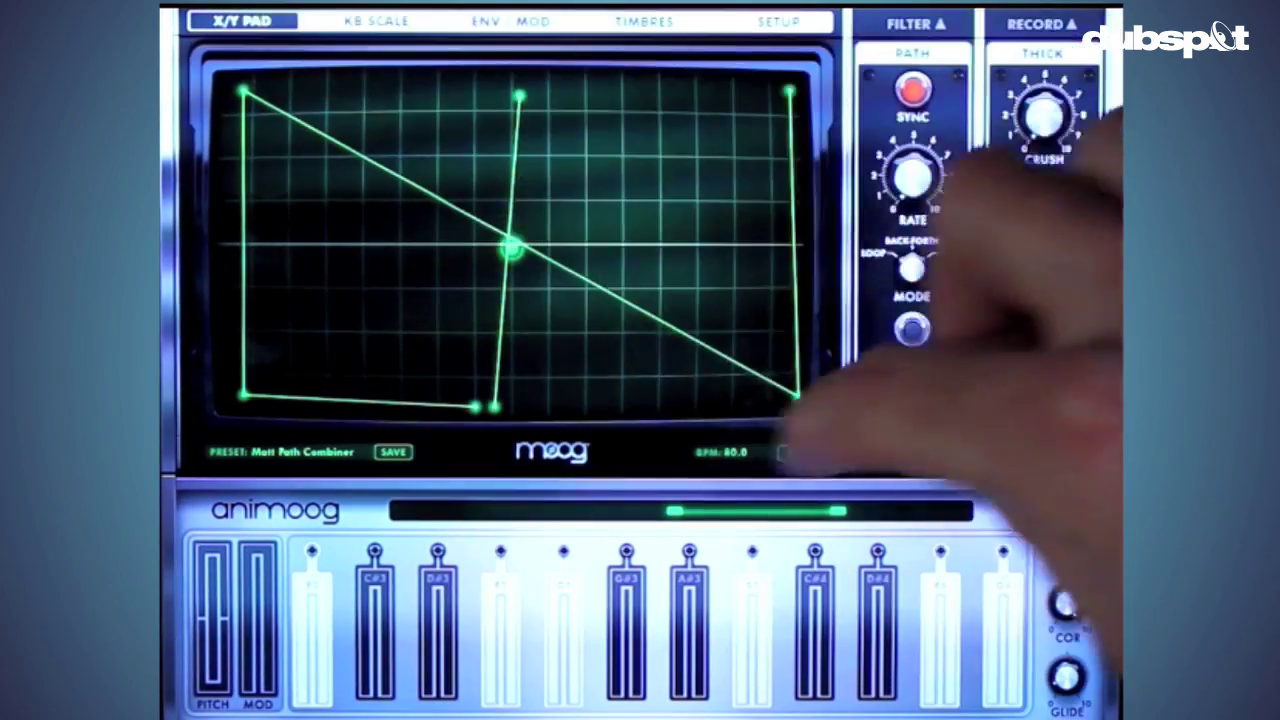
click(626, 615)
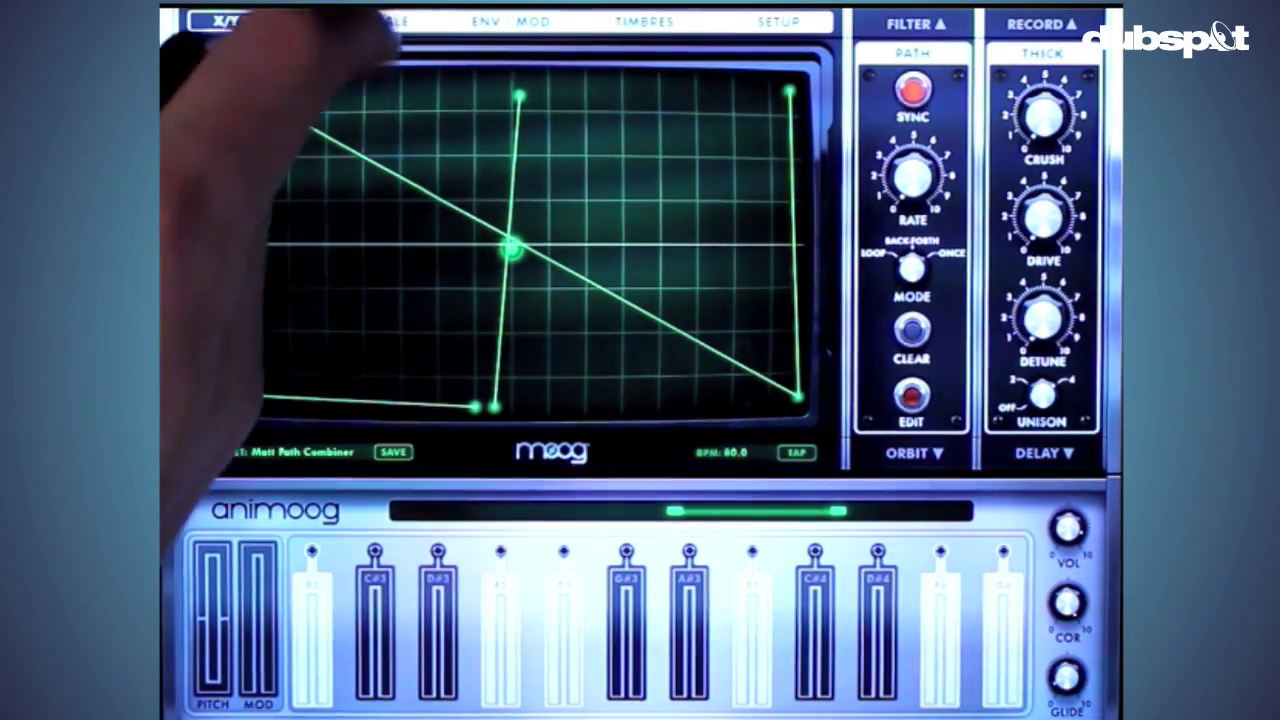
click(376, 20)
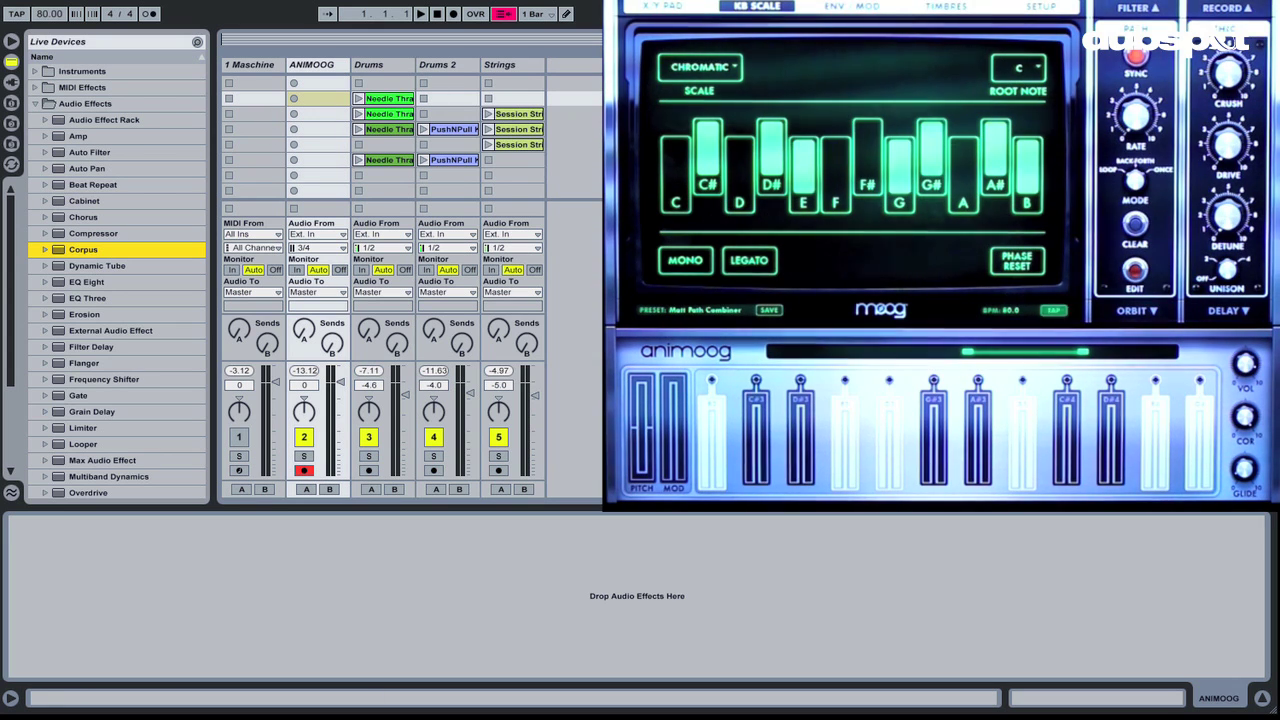
Step: In Ableton Live, launch the second, third and fourth scenes one after another to build up drums and strings
key(Return)
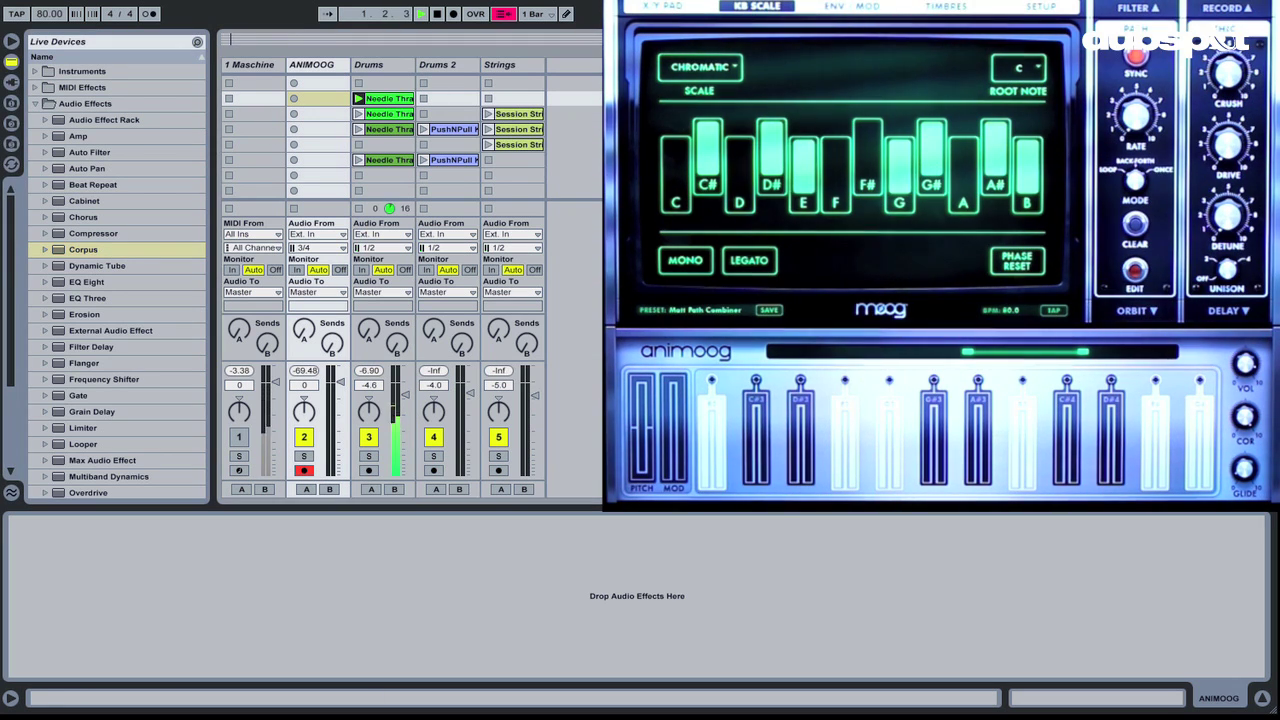
key(Down)
key(Return)
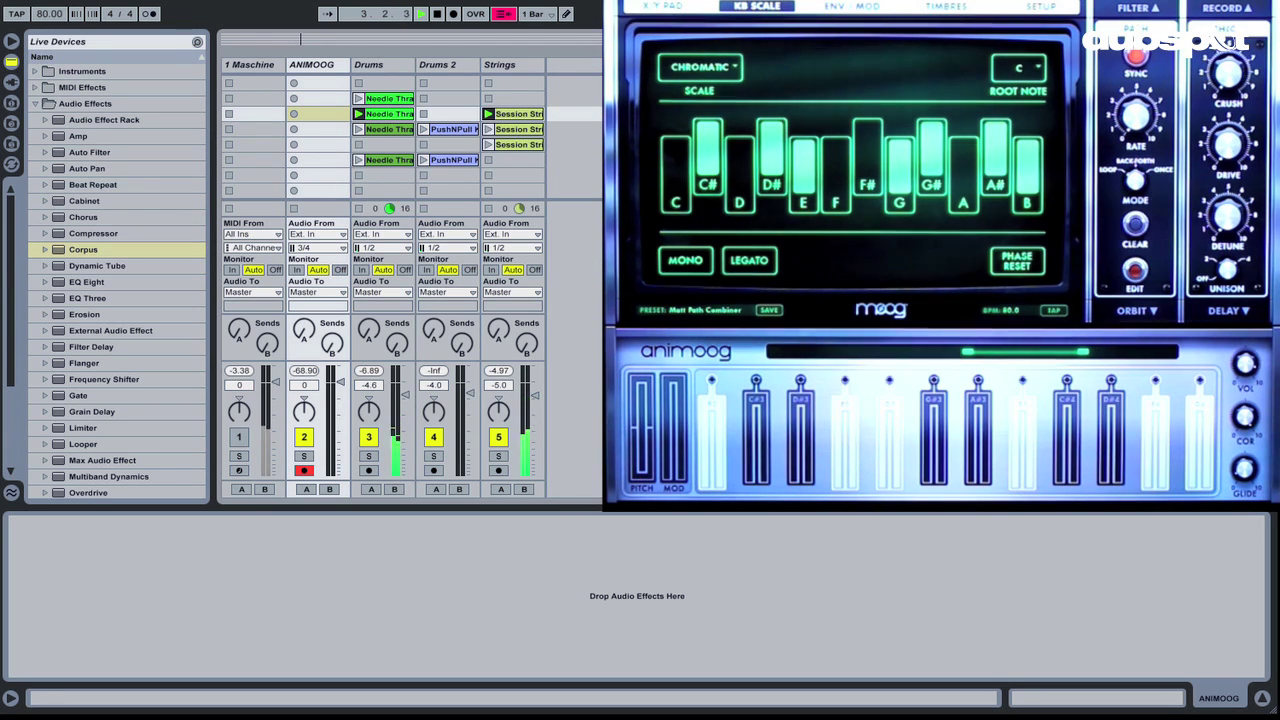
key(Down)
key(Return)
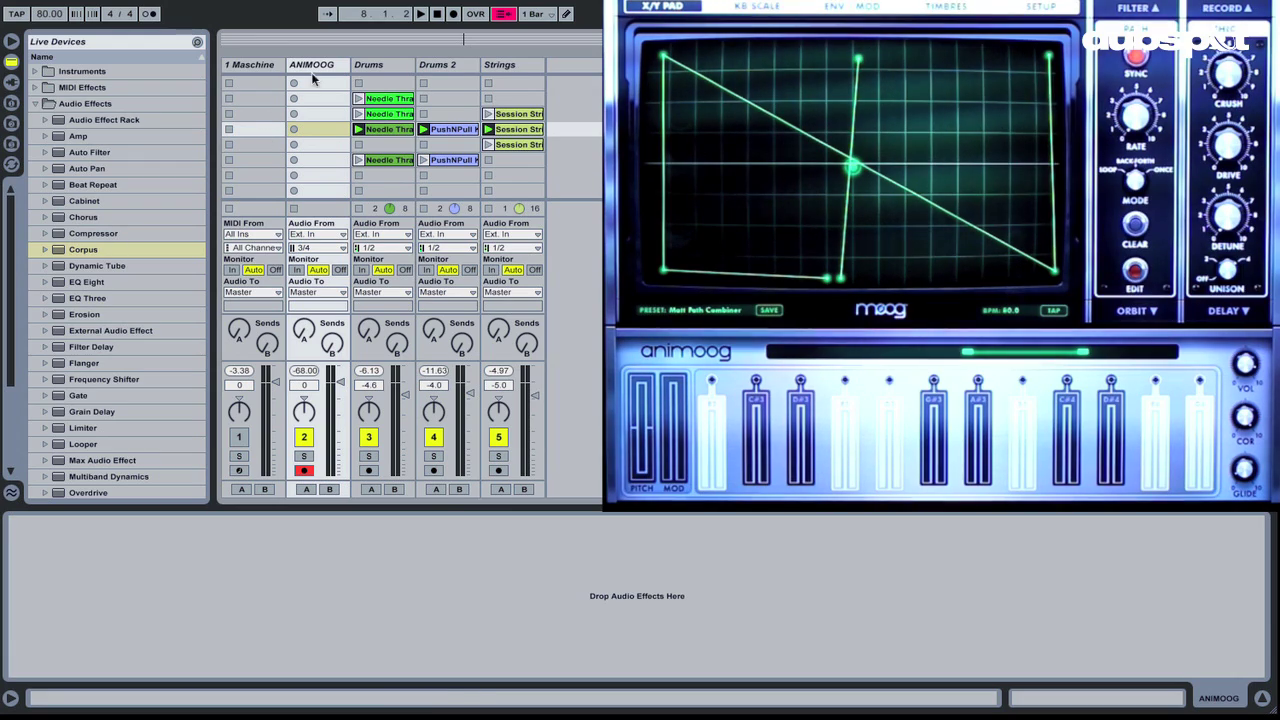
Step: Add the Cathedral preset from the Reverb Hall presets to the ANIMOOG track
scroll(127, 322, down, 5)
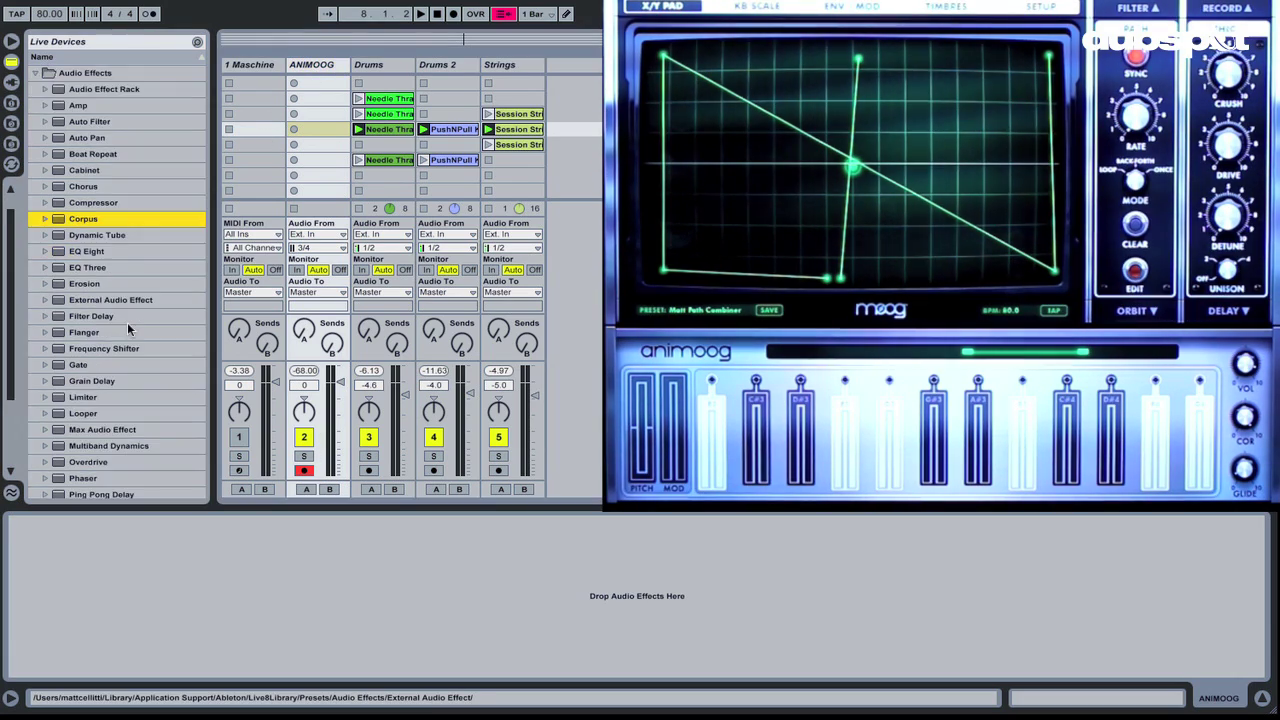
scroll(152, 390, down, 2)
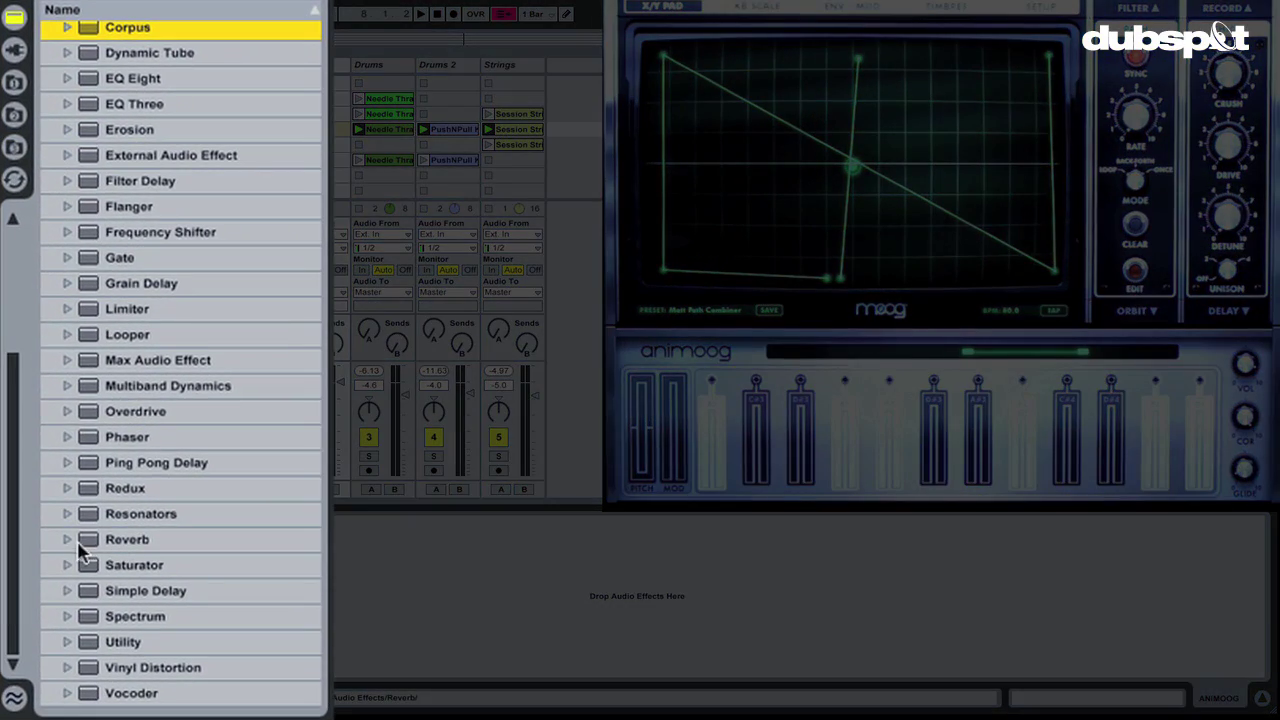
click(66, 540)
click(77, 563)
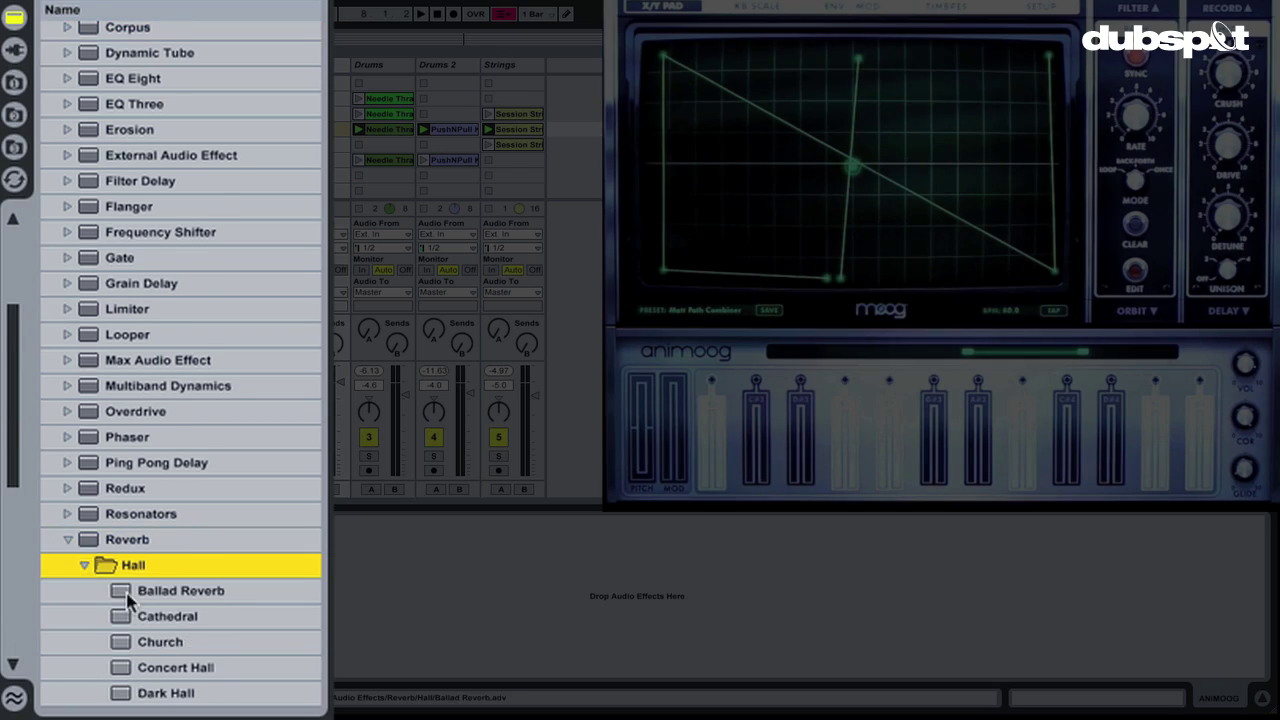
double_click(158, 545)
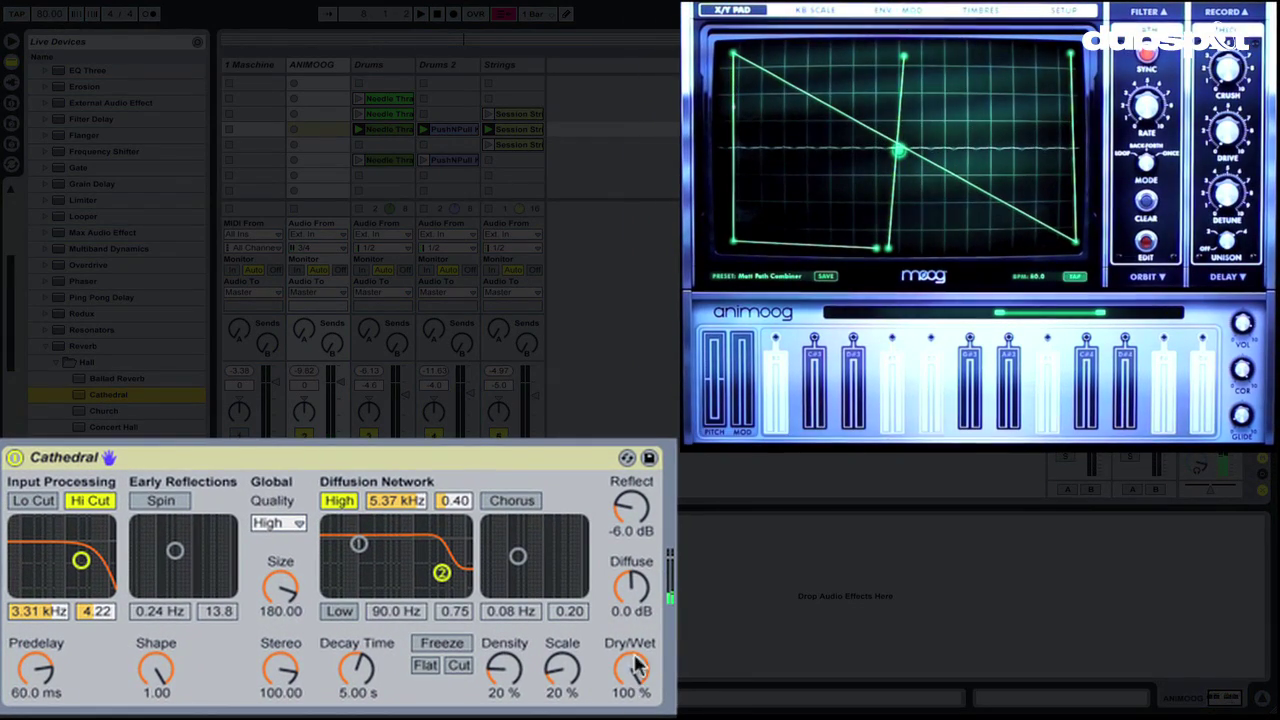
Step: Set the Cathedral reverb's Dry/Wet to 79 % and its input Lo Cut filter to 2.77 kHz with bandwidth 5.64
drag(637, 668, 637, 688)
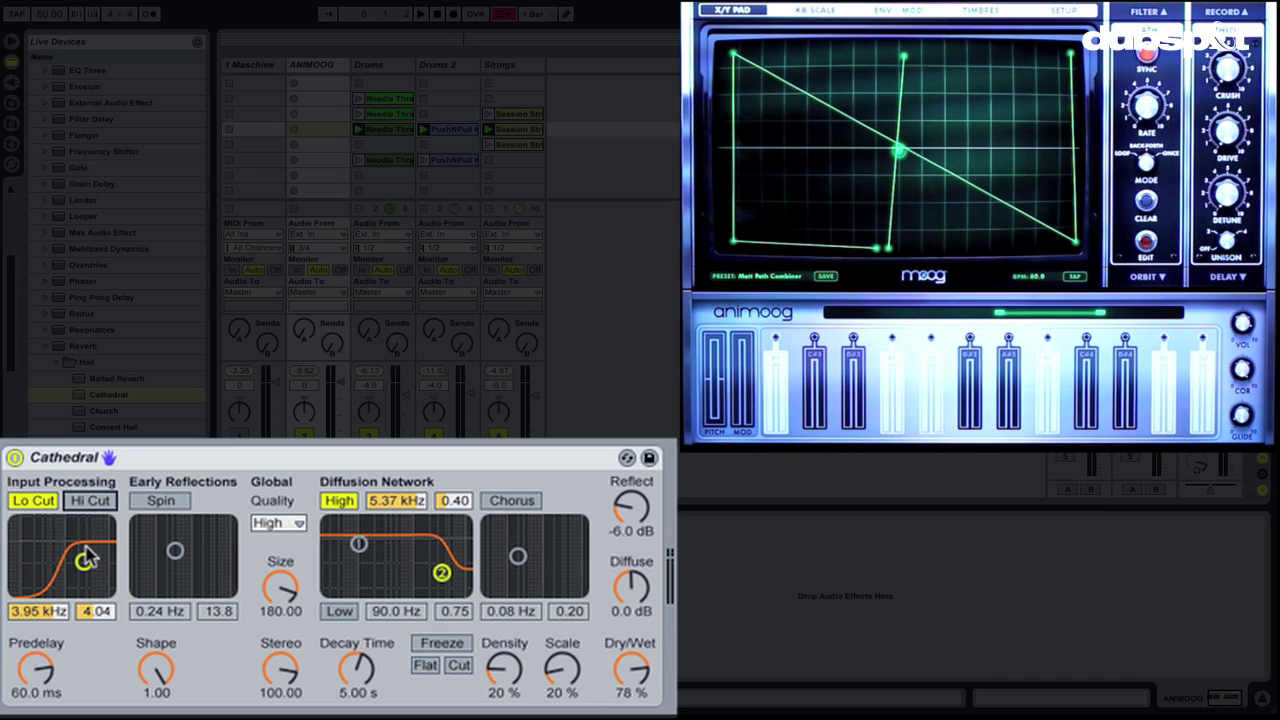
drag(83, 562, 78, 549)
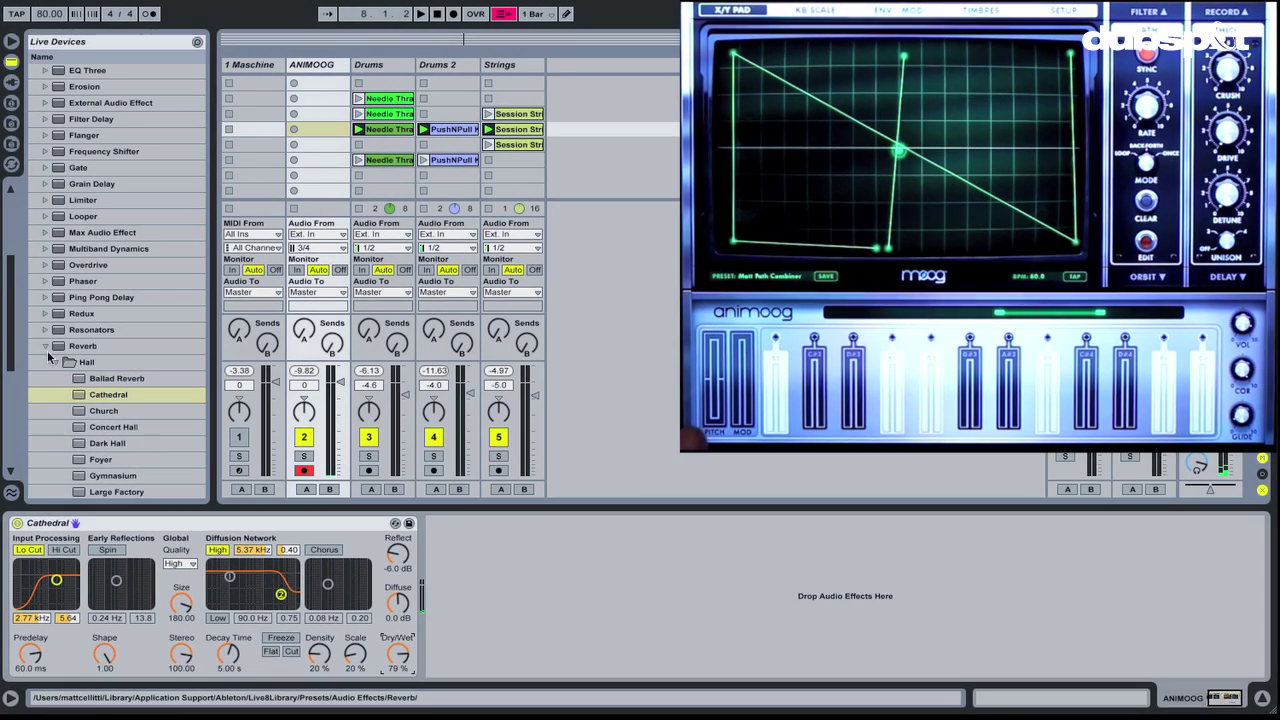
click(45, 346)
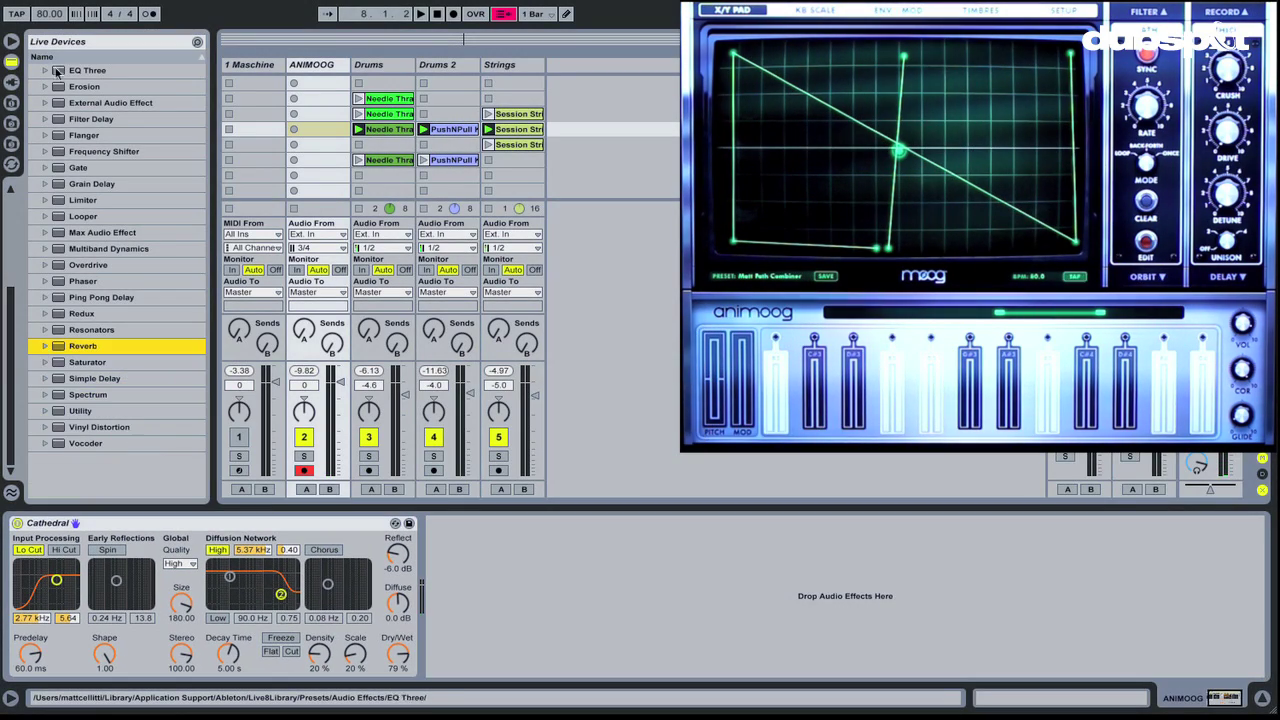
Step: Add a Chorus after the reverb and set Amount to 0.79 ms, Rate to 0.71 Hz and Feedback to 35 %
scroll(55, 84, up, 4)
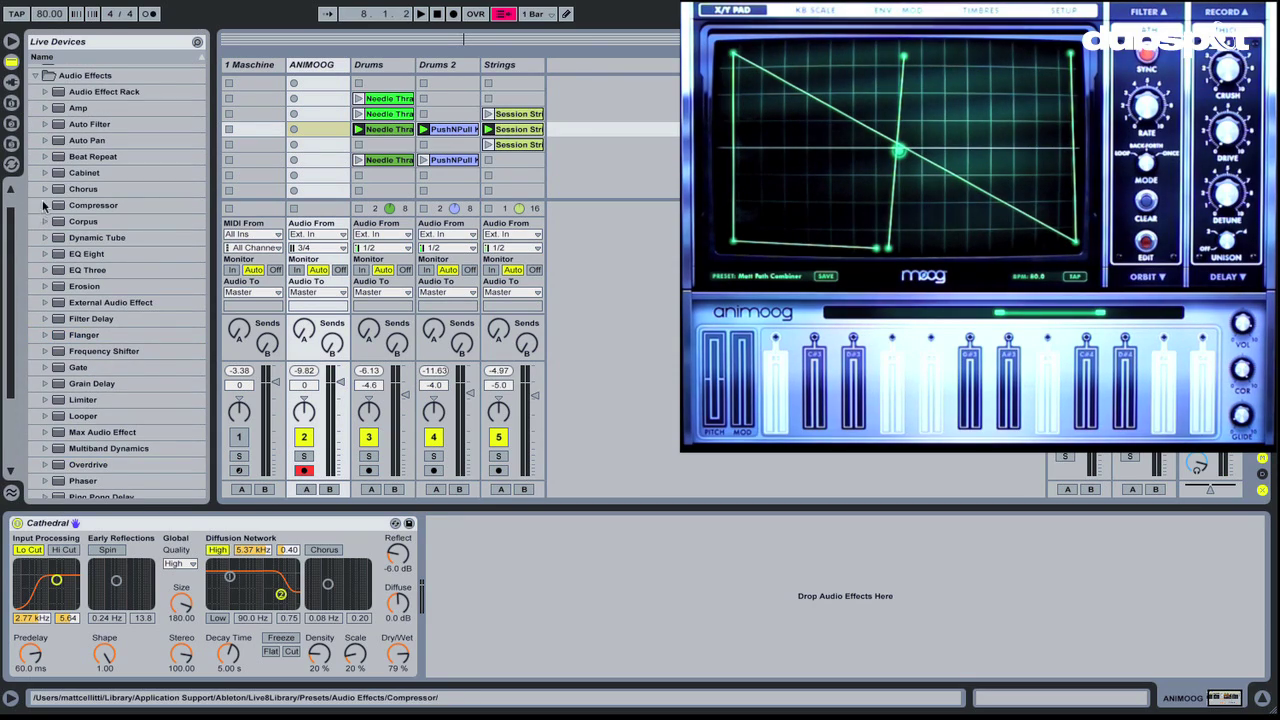
double_click(80, 189)
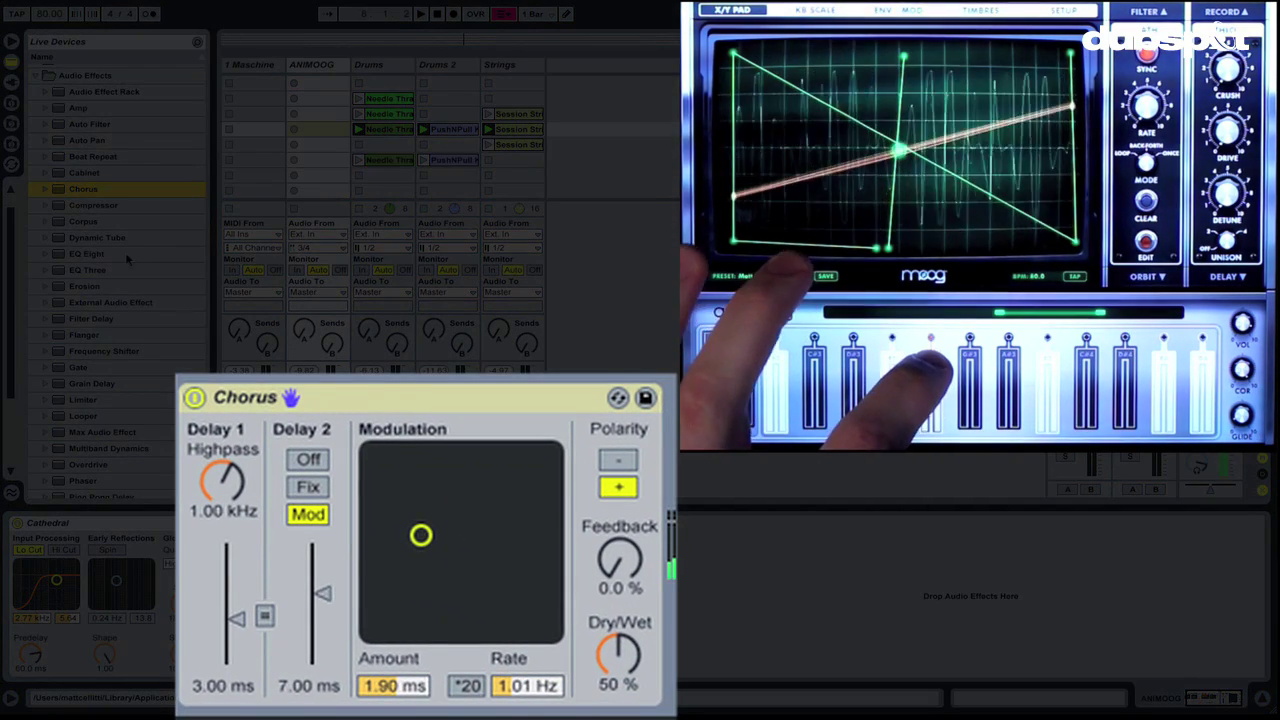
drag(425, 538, 407, 557)
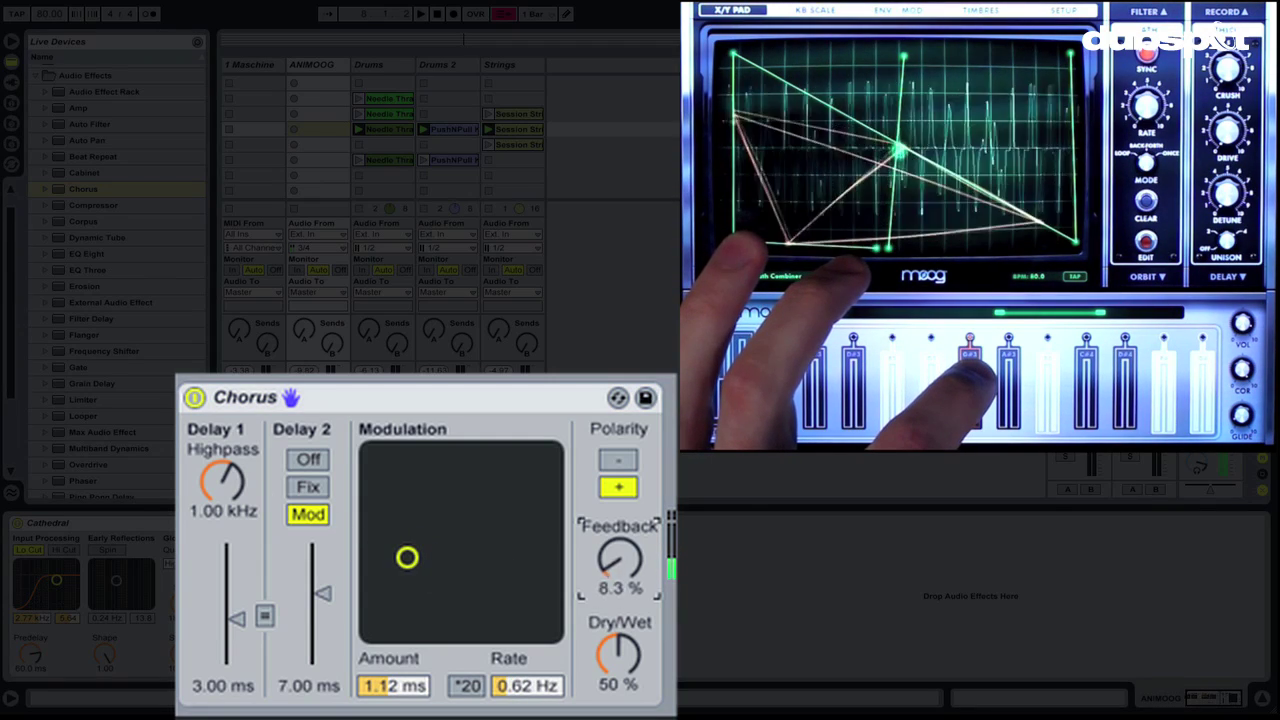
drag(407, 558, 409, 567)
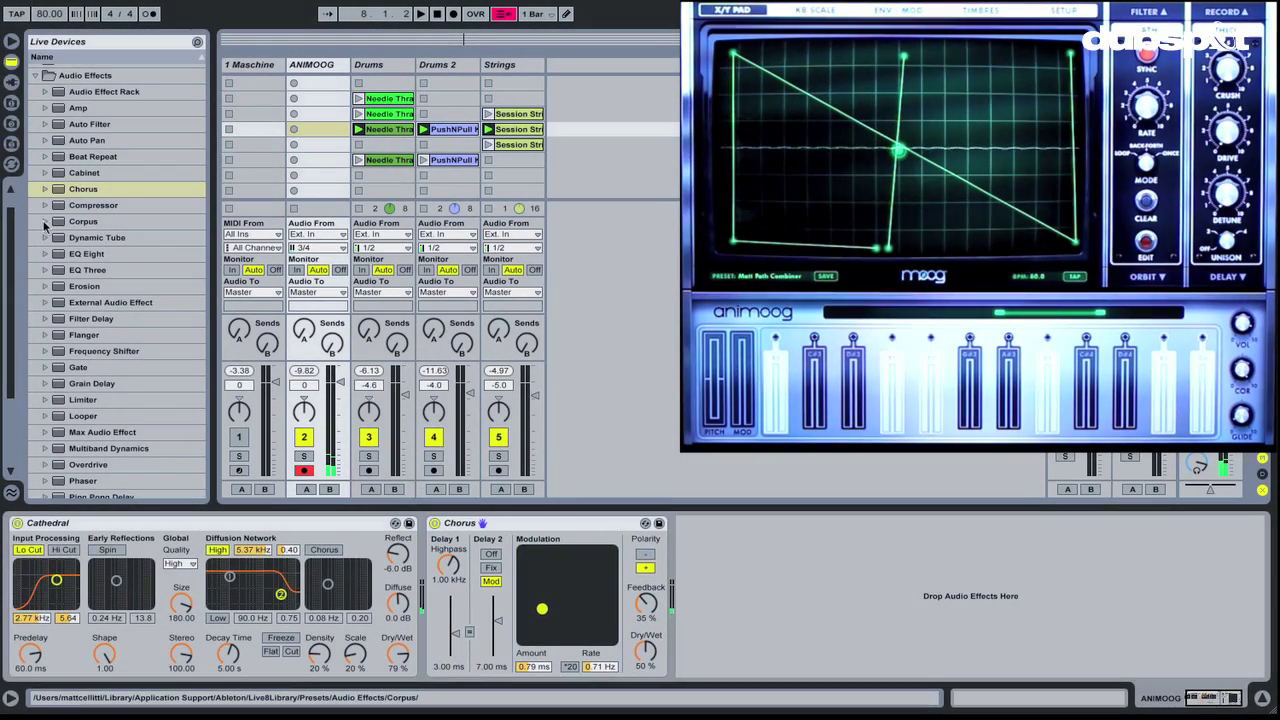
Step: Add the Corpus Beam preset to the ANIMOOG track and set its Dry/Wet to 87 %
click(44, 222)
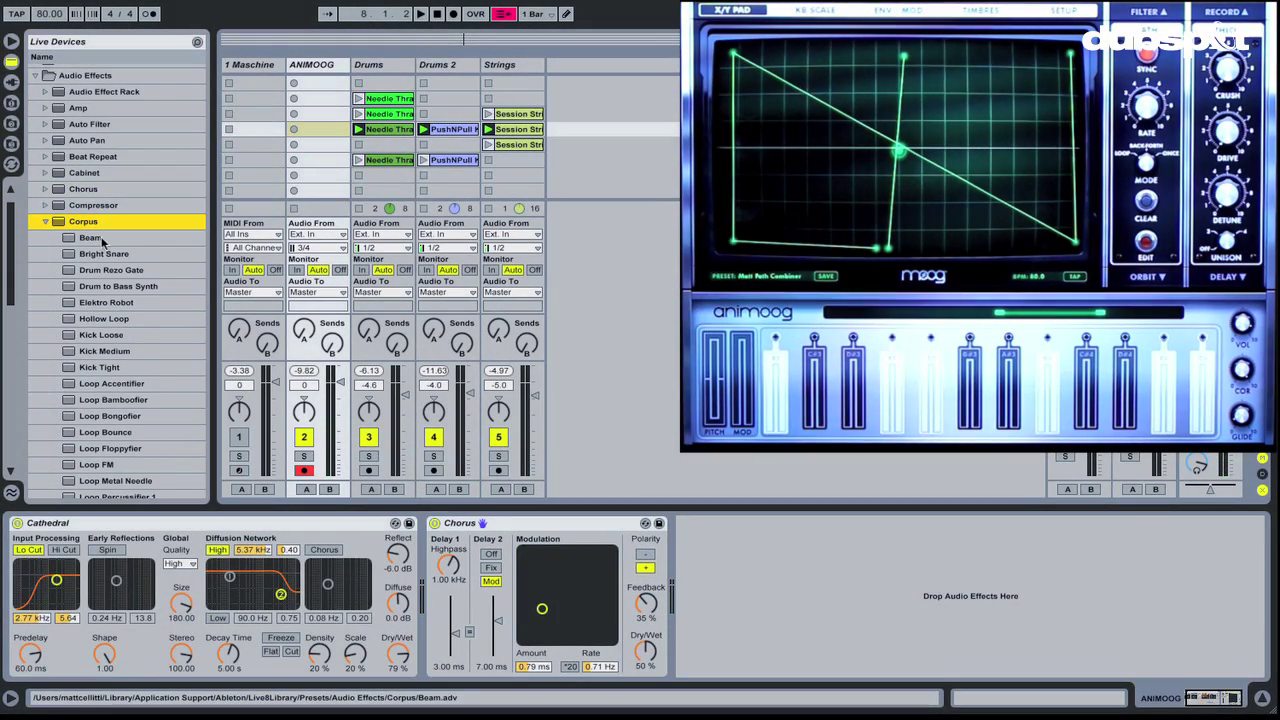
double_click(90, 238)
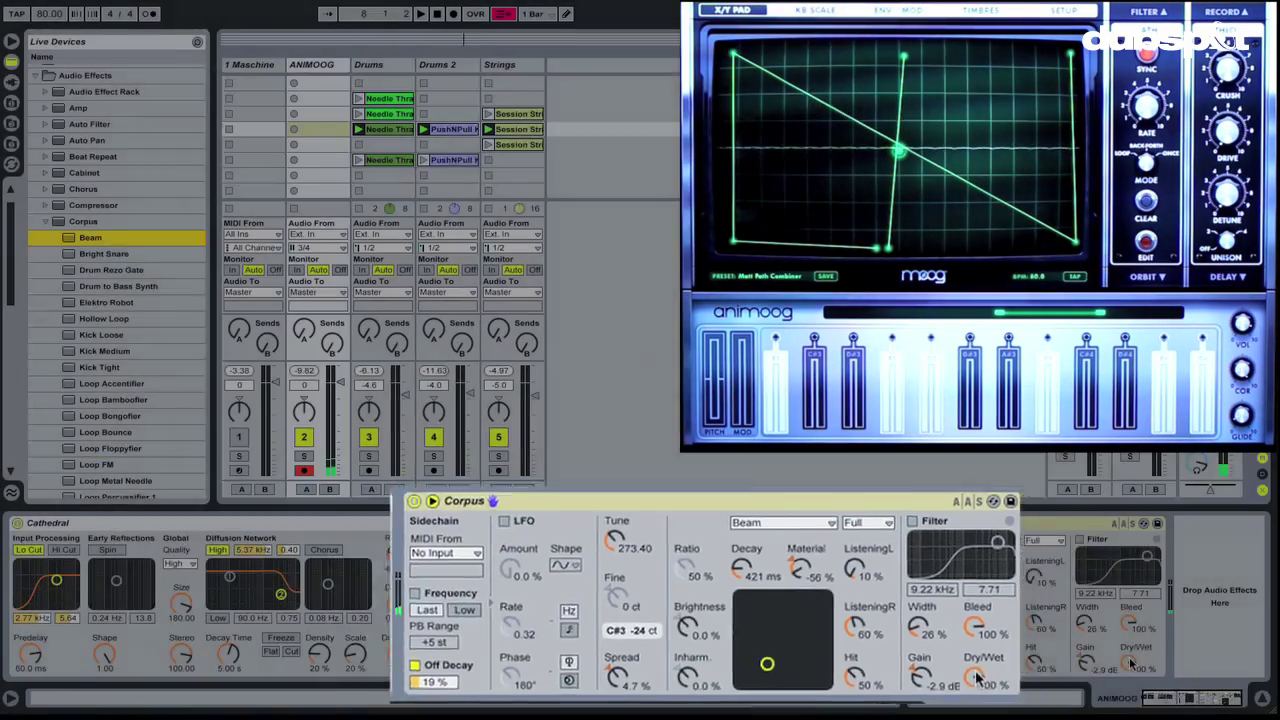
drag(1134, 676, 1134, 682)
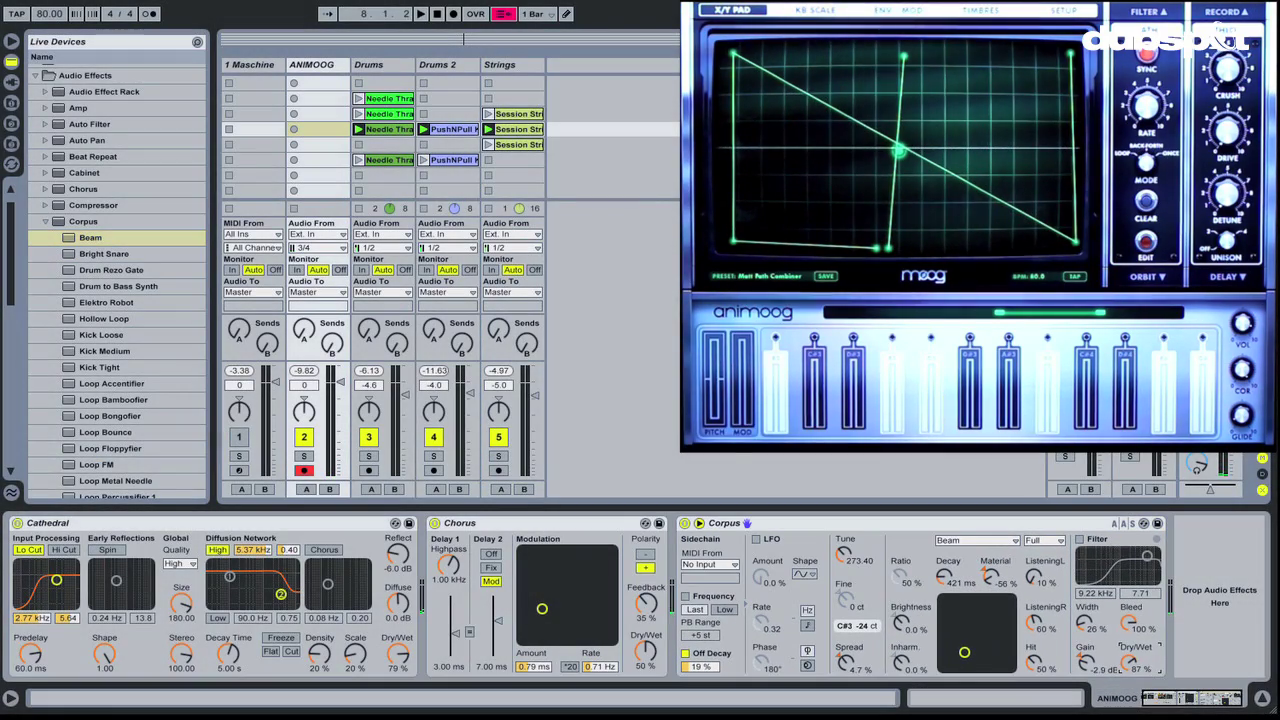
click(45, 221)
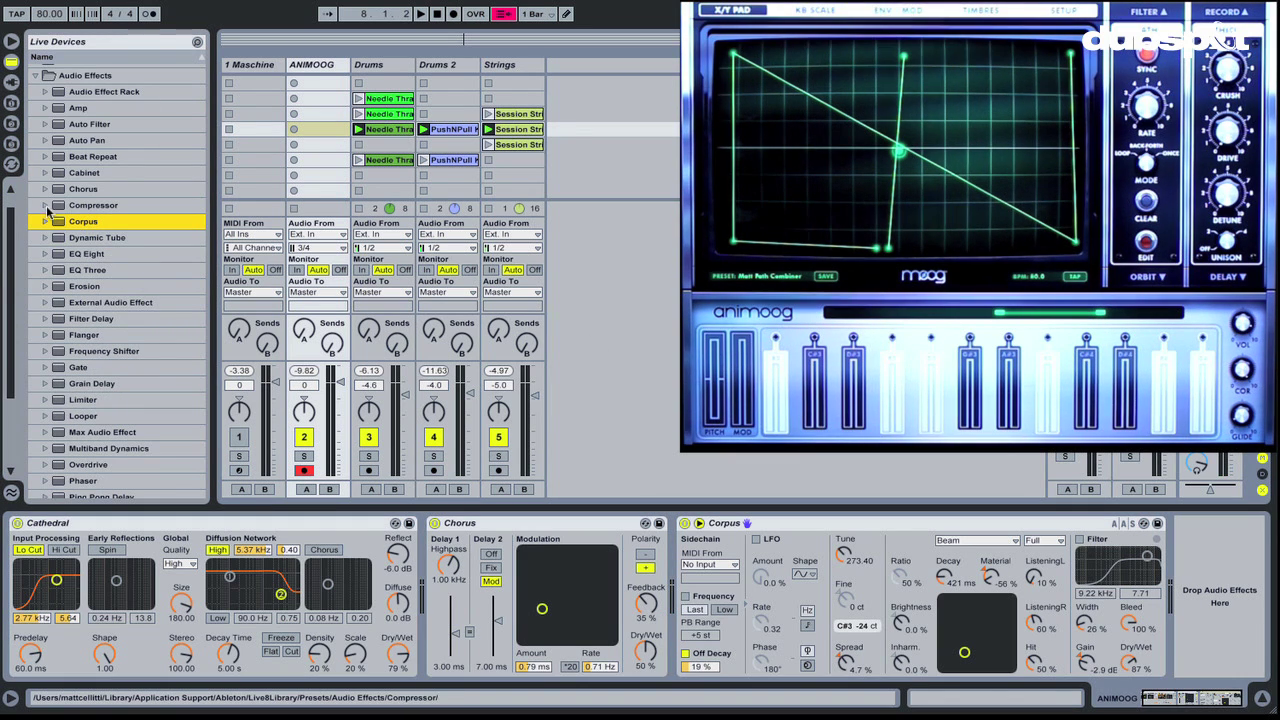
Step: Add the Mildly Aggresive Compressor preset at the end of the effect chain and set its output to 2.97 dB
click(45, 205)
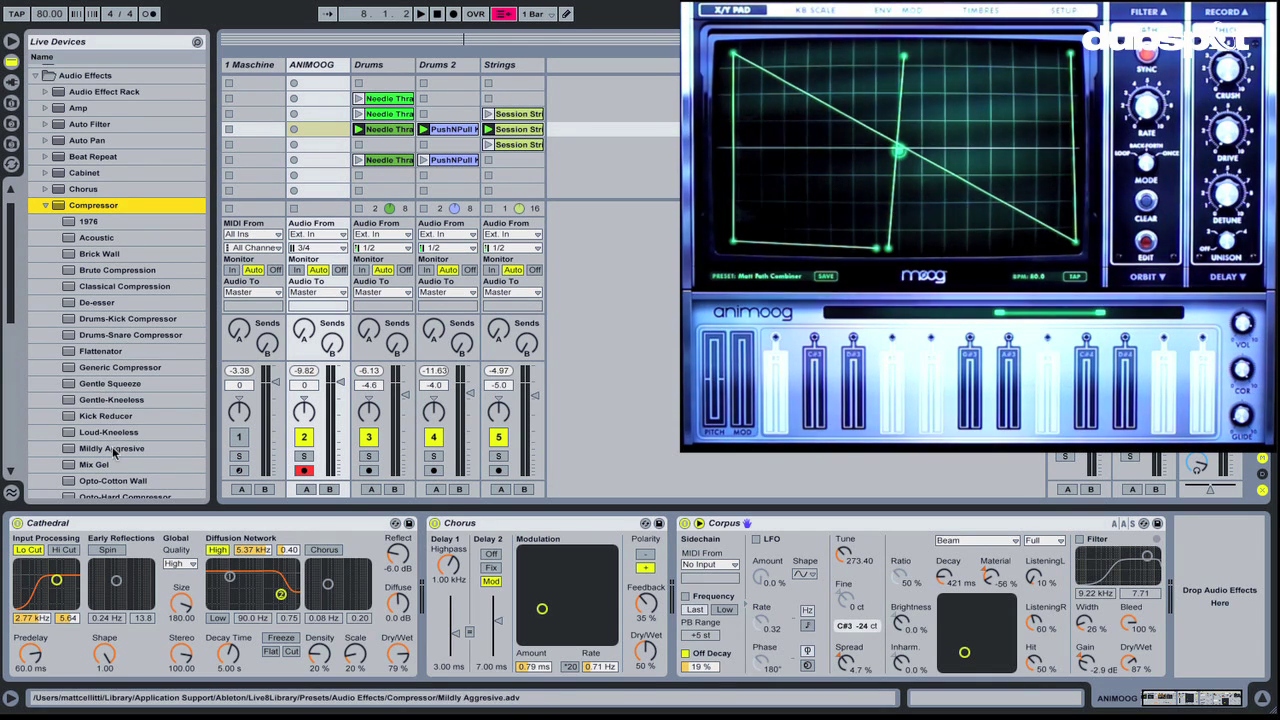
drag(113, 450, 1240, 618)
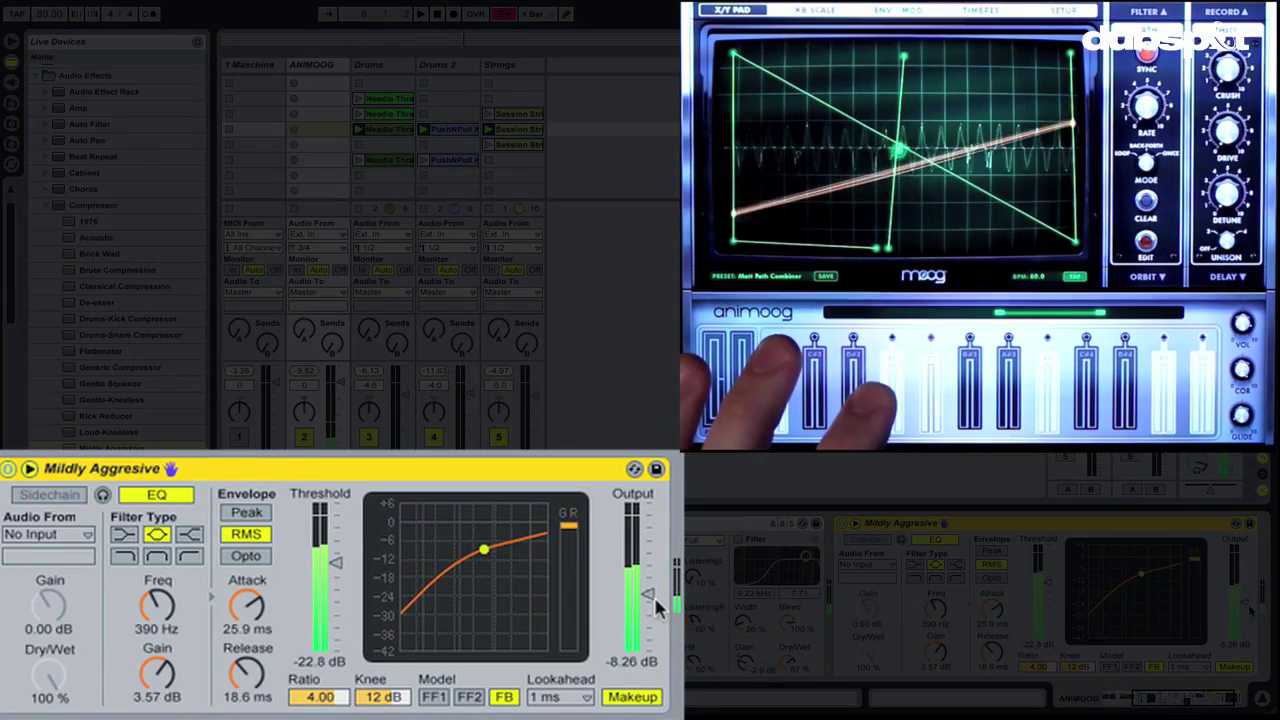
drag(648, 580, 650, 572)
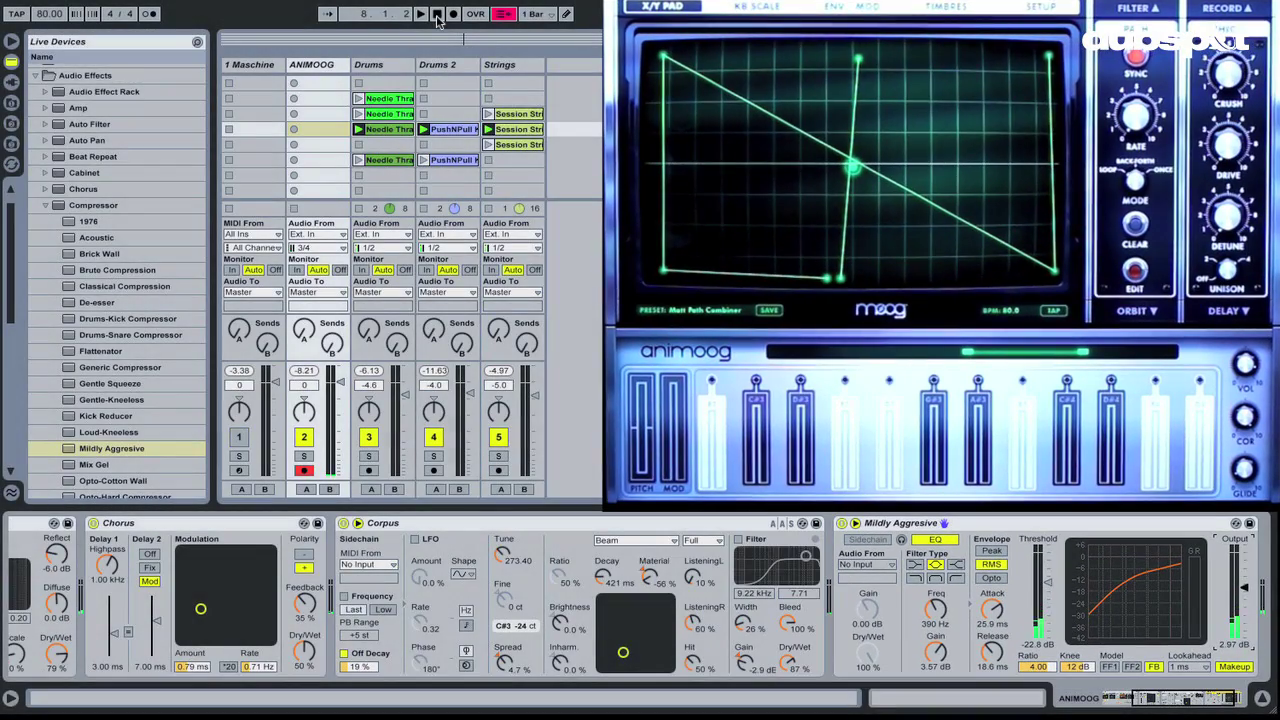
Step: Stop the transport and raise the Mildly Aggresive compressor's output to 4.95 dB
click(437, 15)
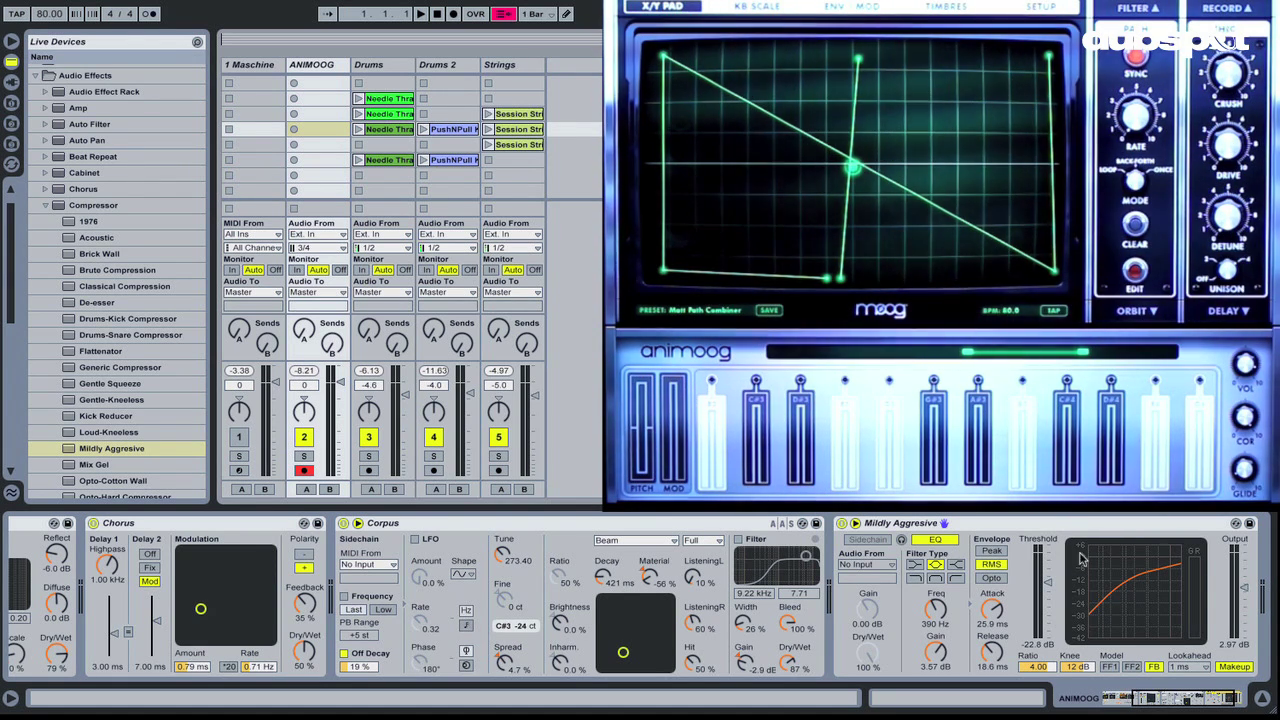
drag(1248, 591, 1248, 605)
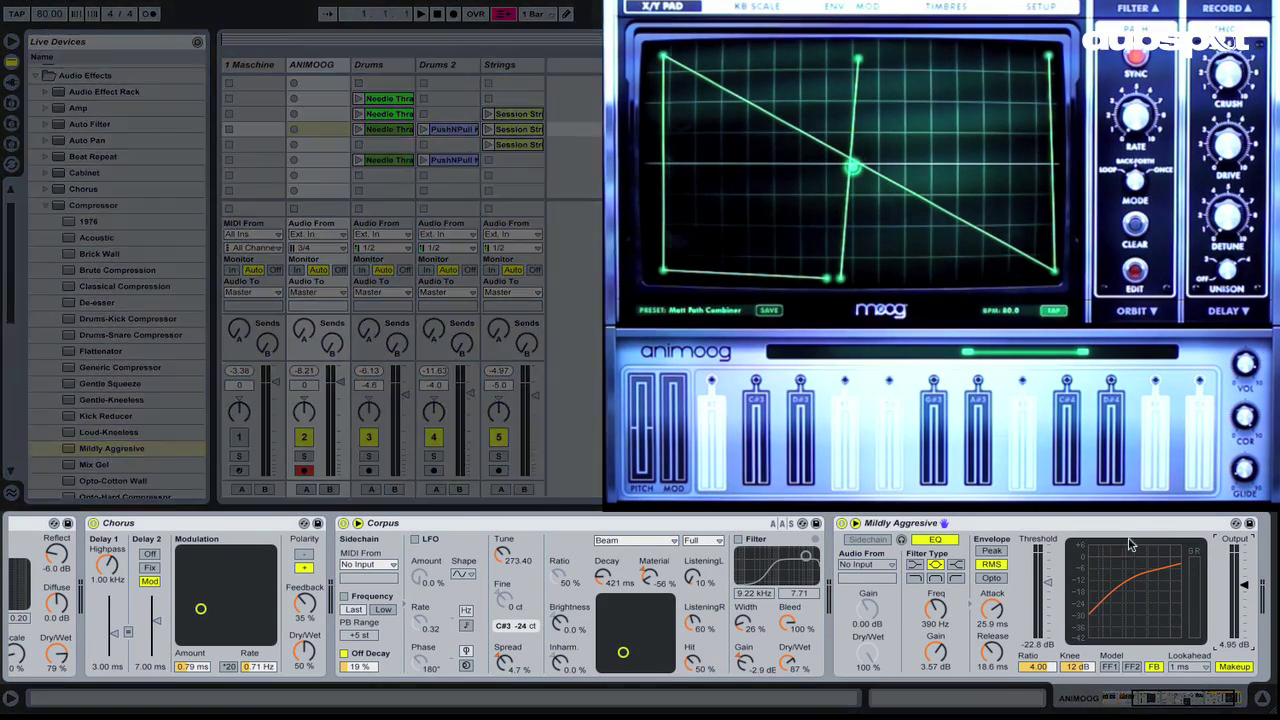
scroll(95, 556, left, 5)
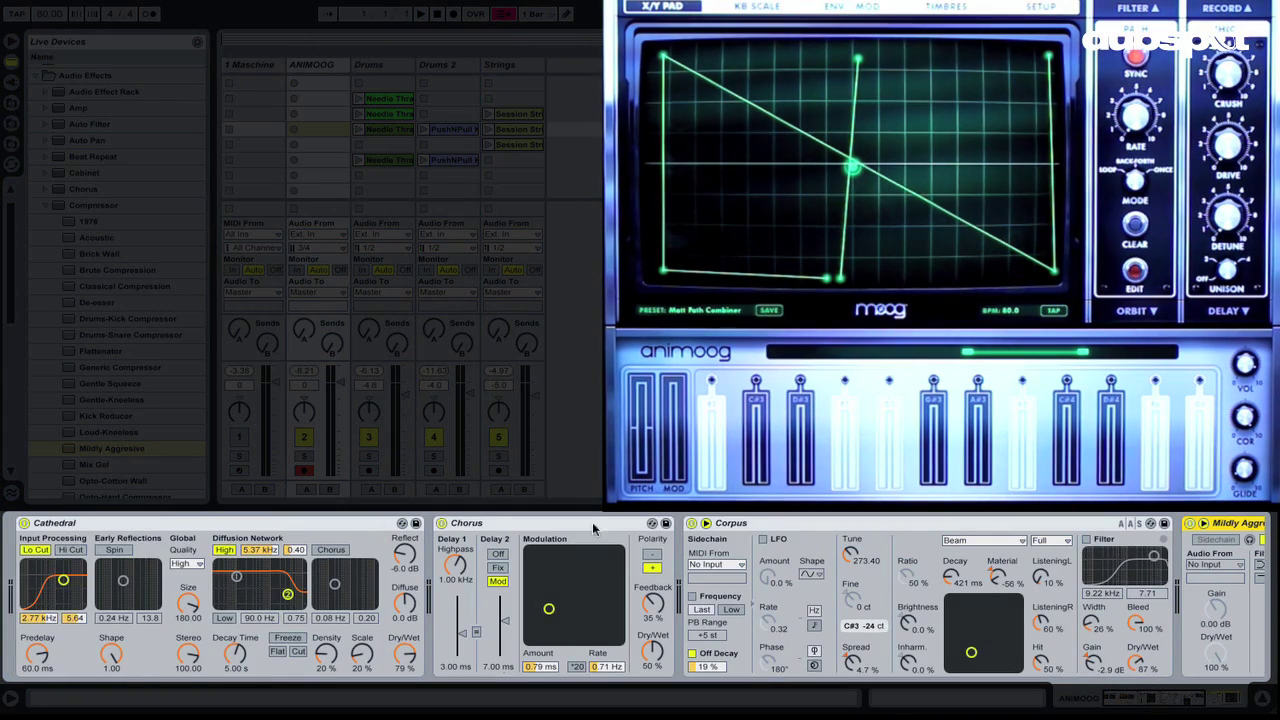
Step: Group the ANIMOOG track's effects into an Audio Effect Rack and show its macro controls and devices with the chain list hidden
right_click(137, 524)
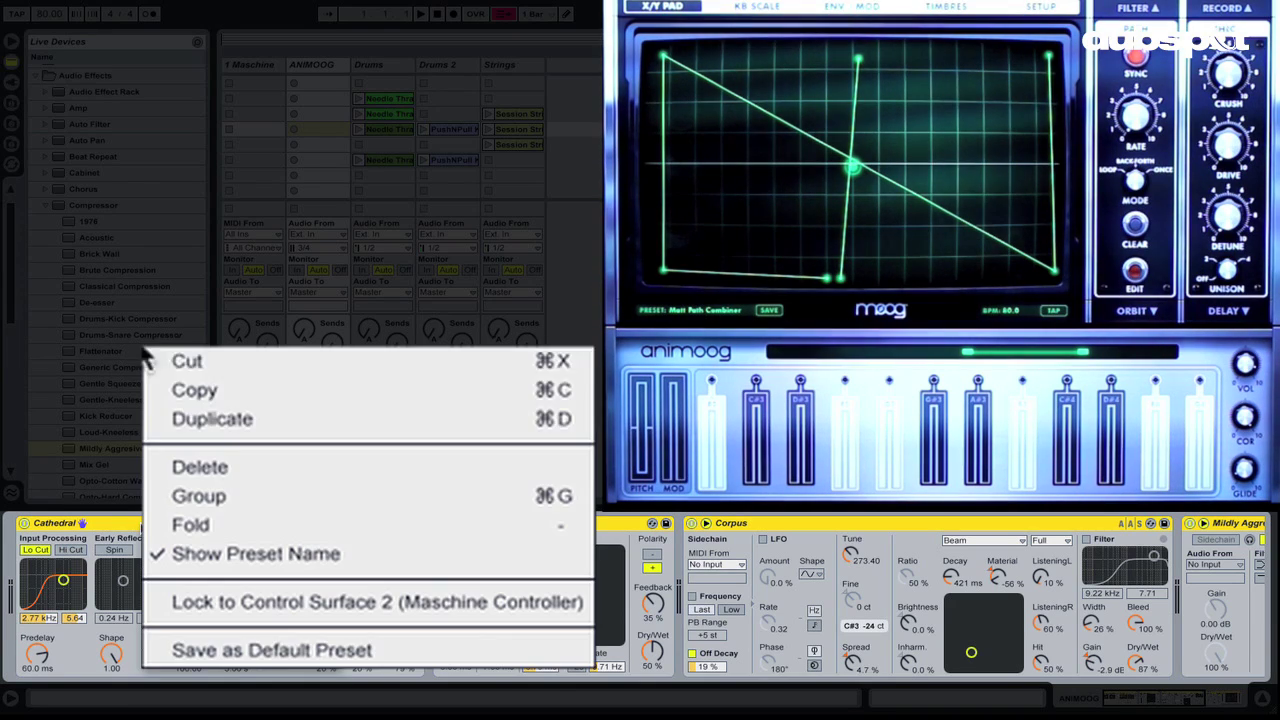
click(232, 494)
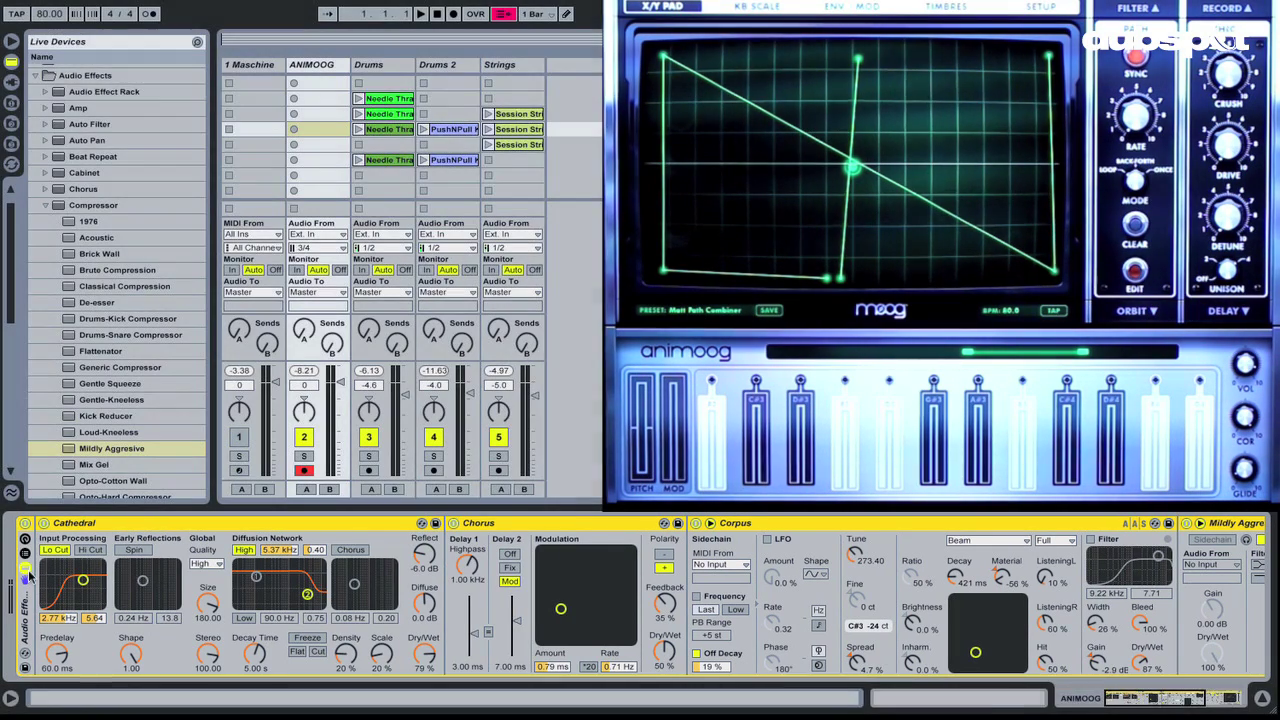
click(25, 540)
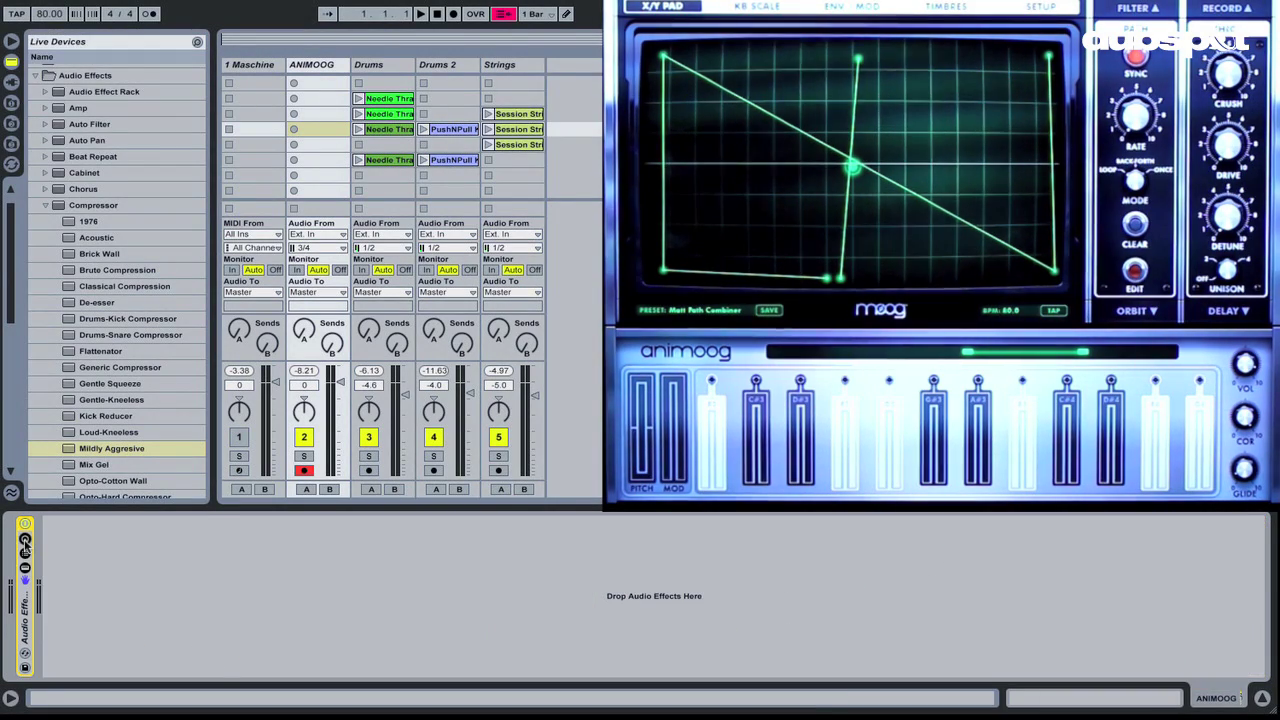
click(26, 551)
click(25, 553)
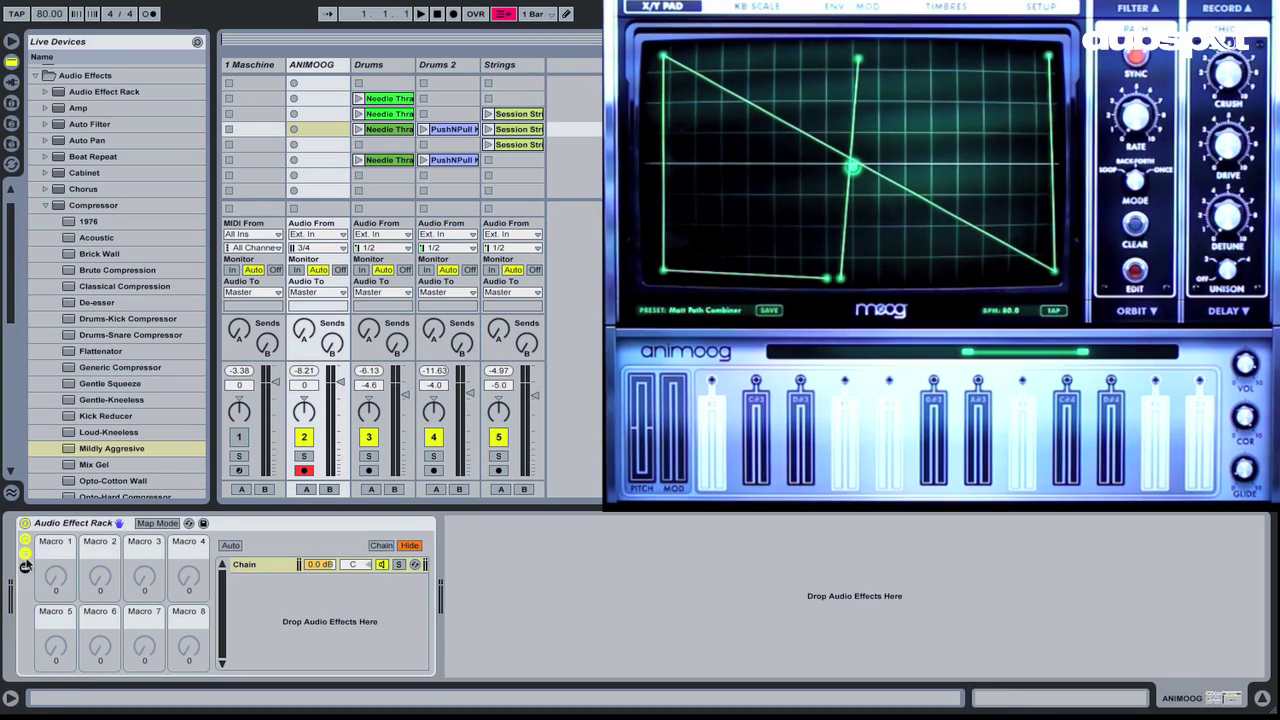
click(25, 567)
click(25, 553)
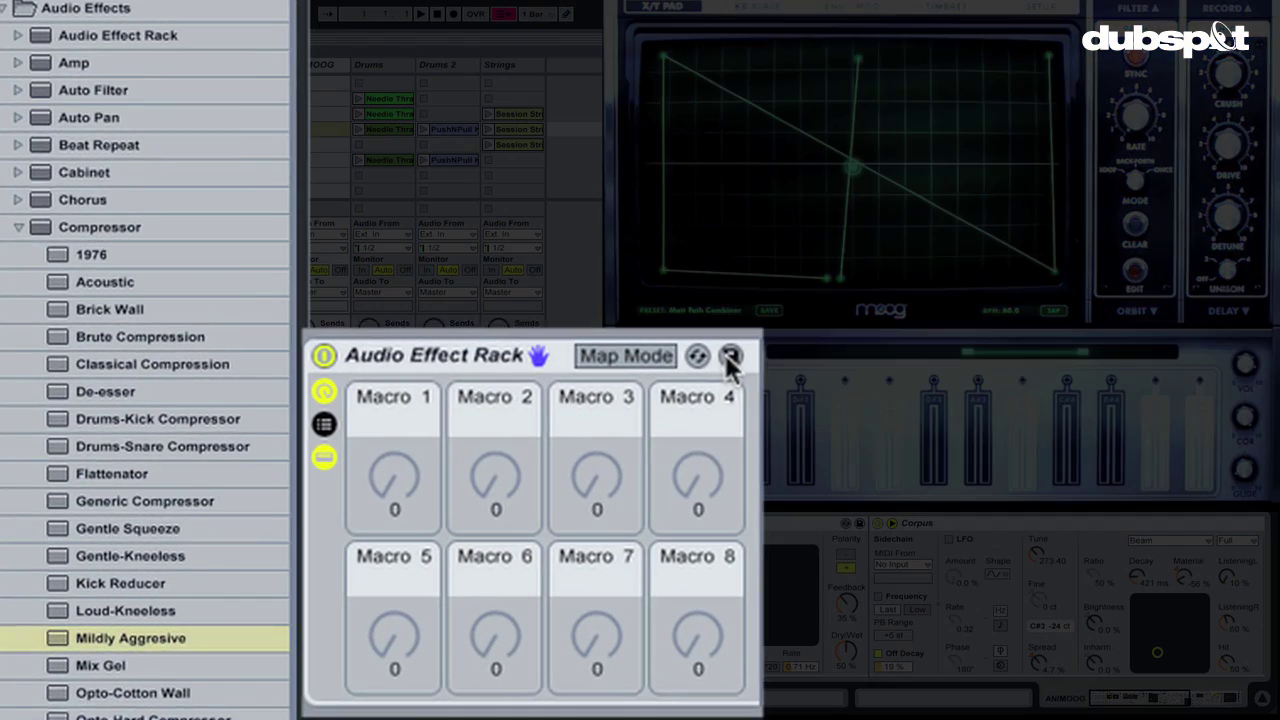
Step: Save the Audio Effect Rack as a preset named Animoog
click(728, 357)
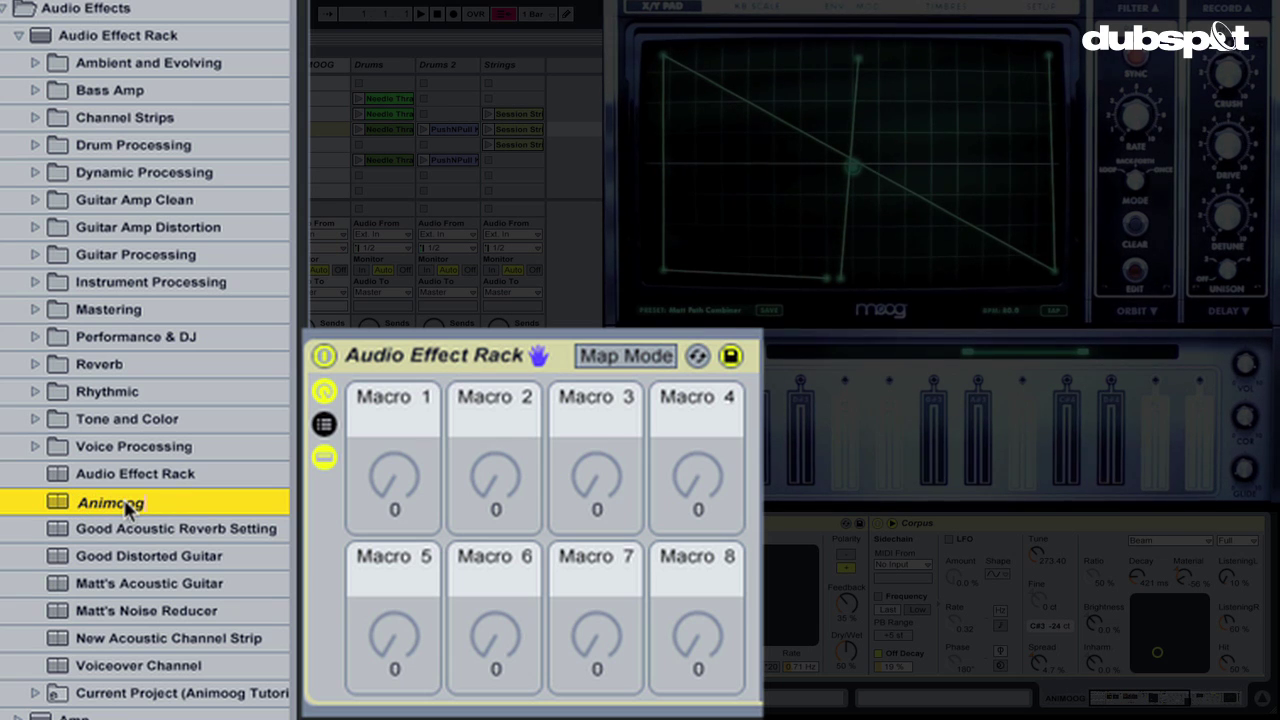
key(Return)
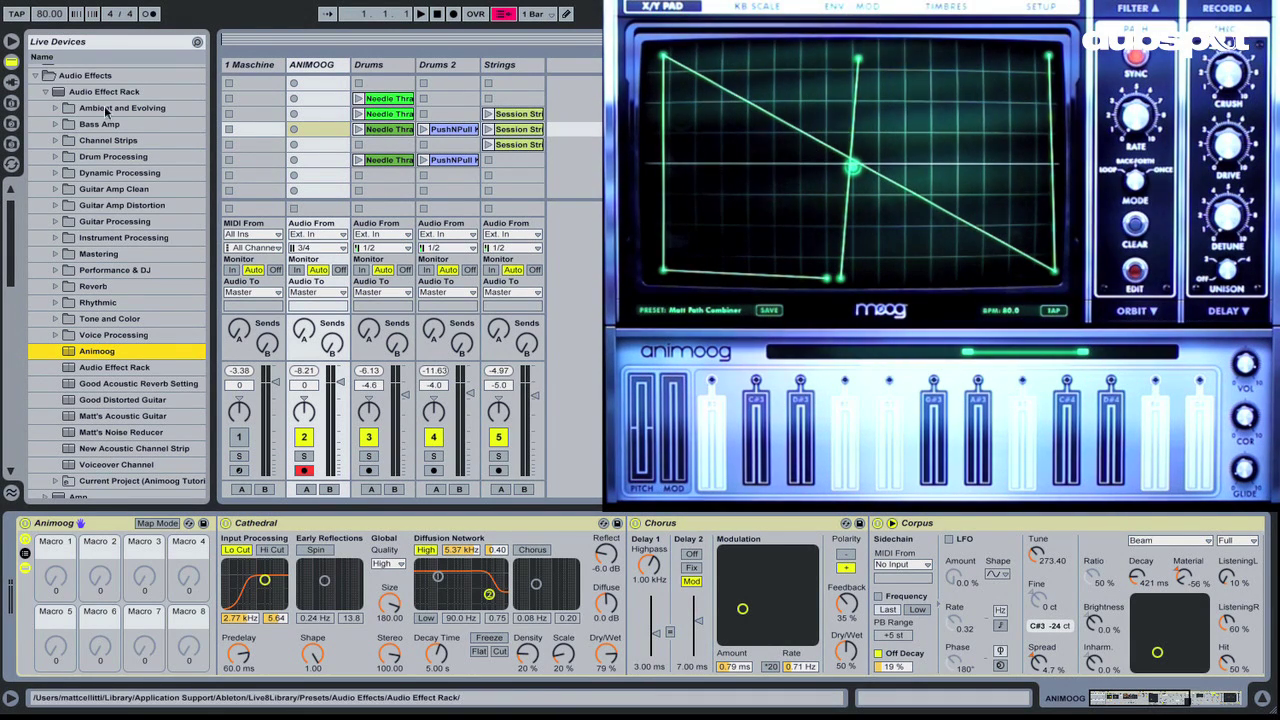
Step: Record an Animoog clip in the ANIMOOG track's first slot and another in its sixth slot over the drum clips
click(316, 84)
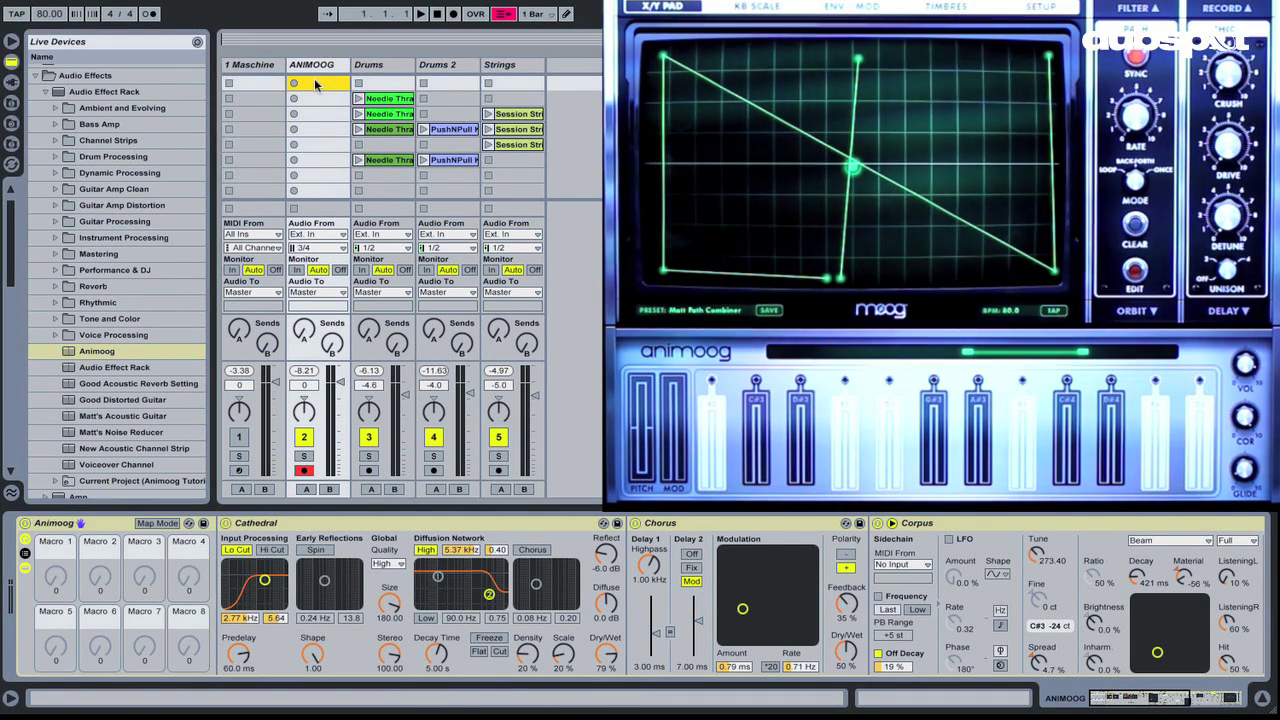
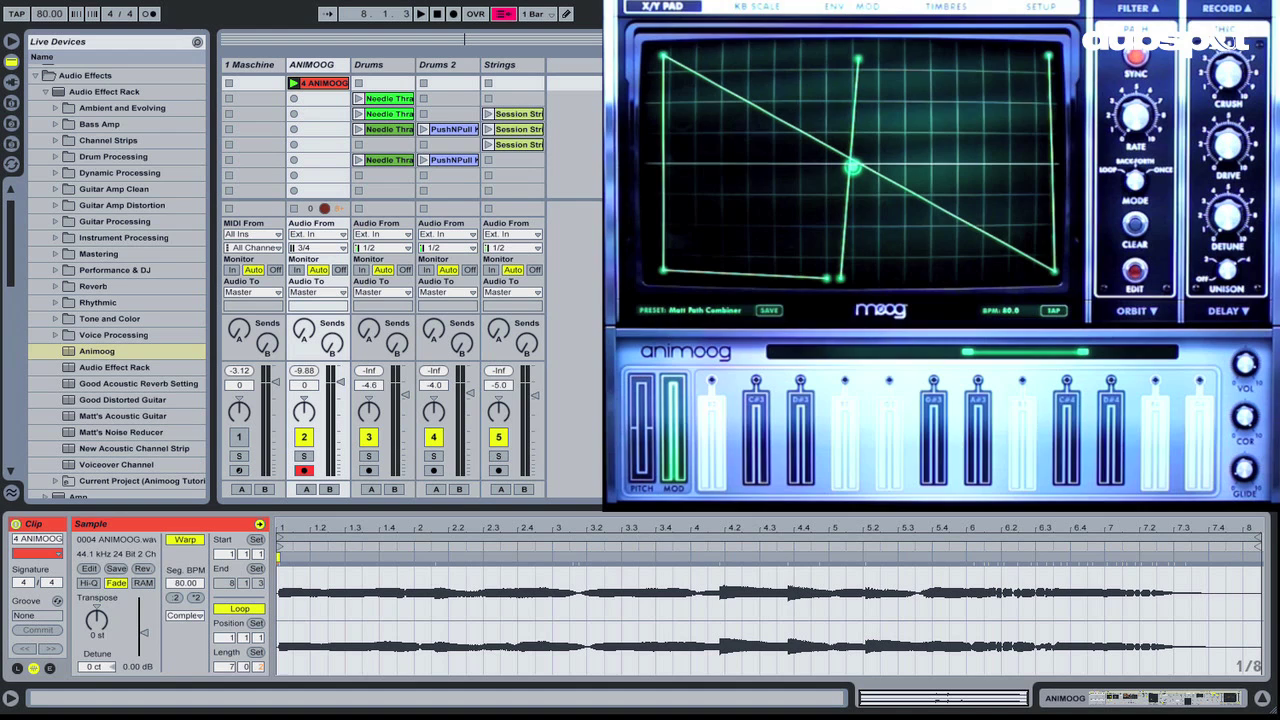
click(556, 129)
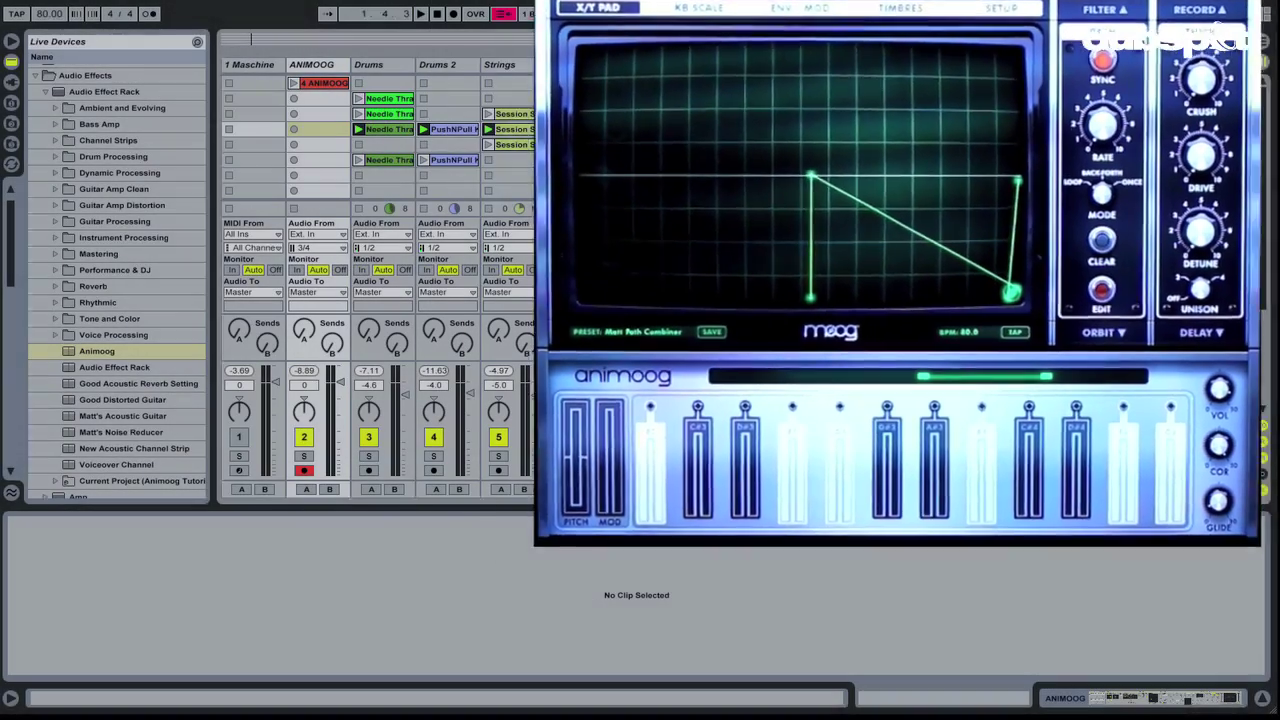
click(297, 160)
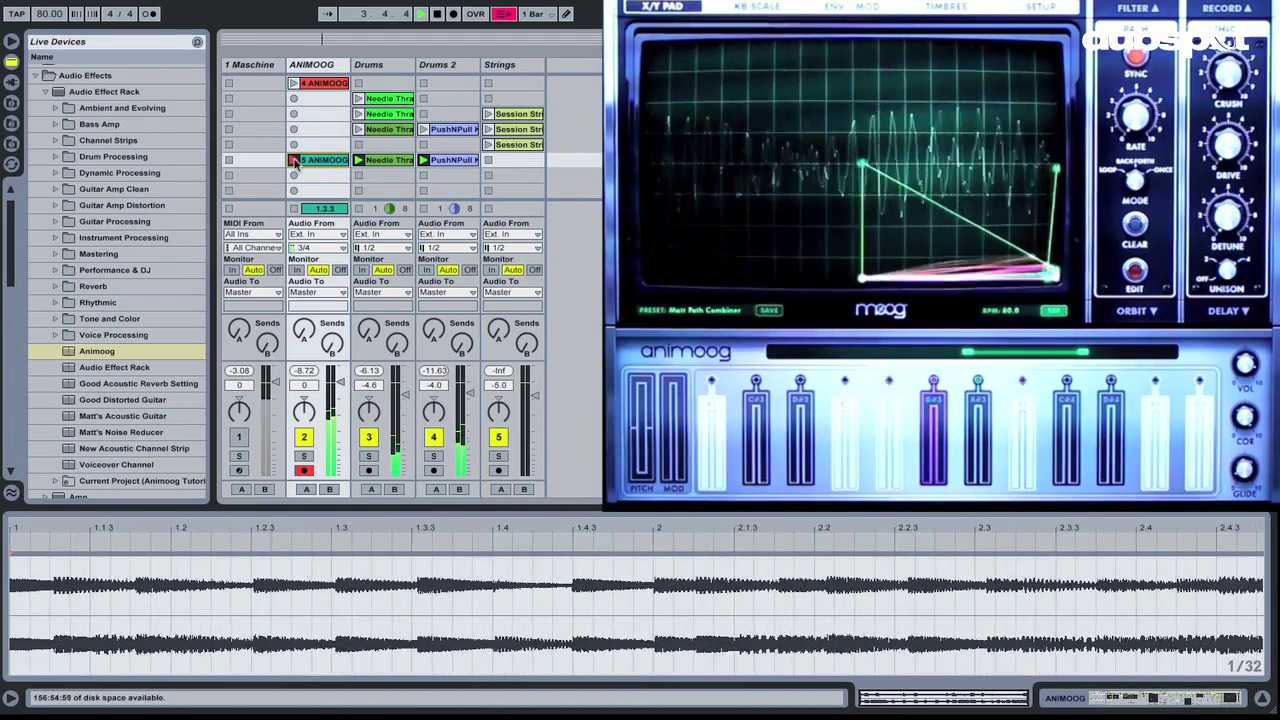
click(293, 161)
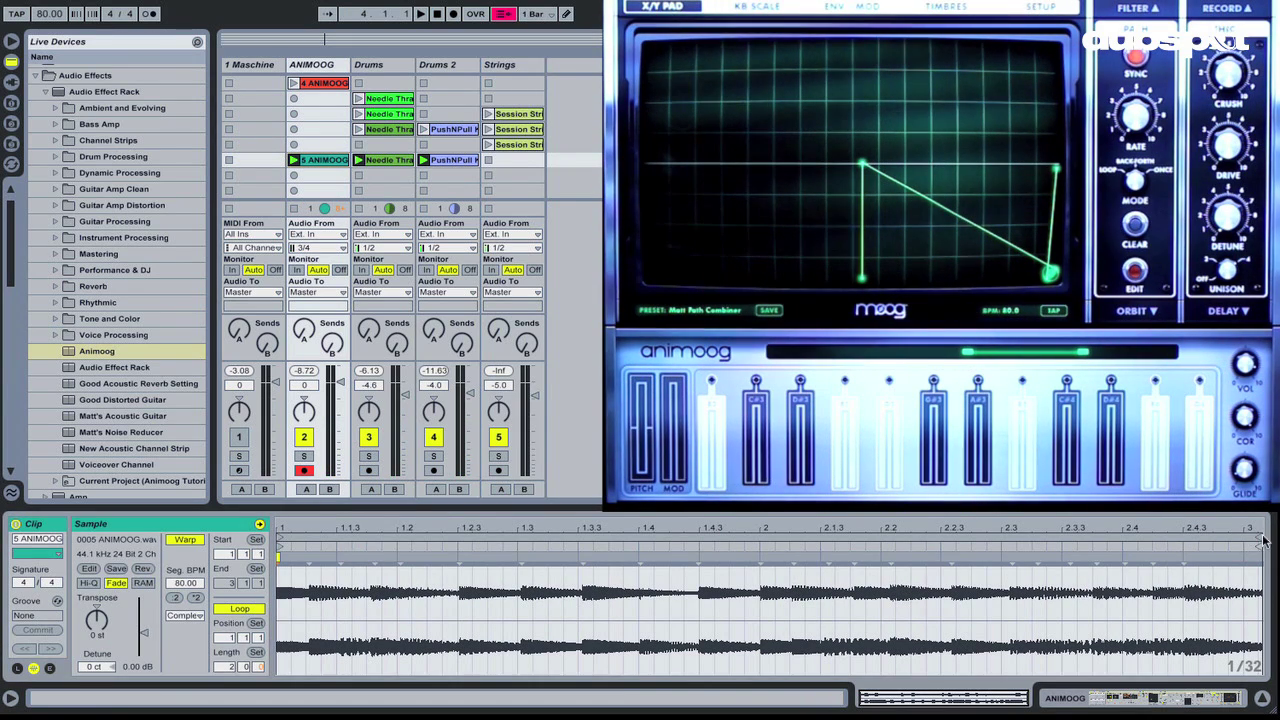
Step: Trim the sixth-slot ANIMOOG clip's loop end to bar 3 and play it back with the beat
drag(1263, 540, 1250, 541)
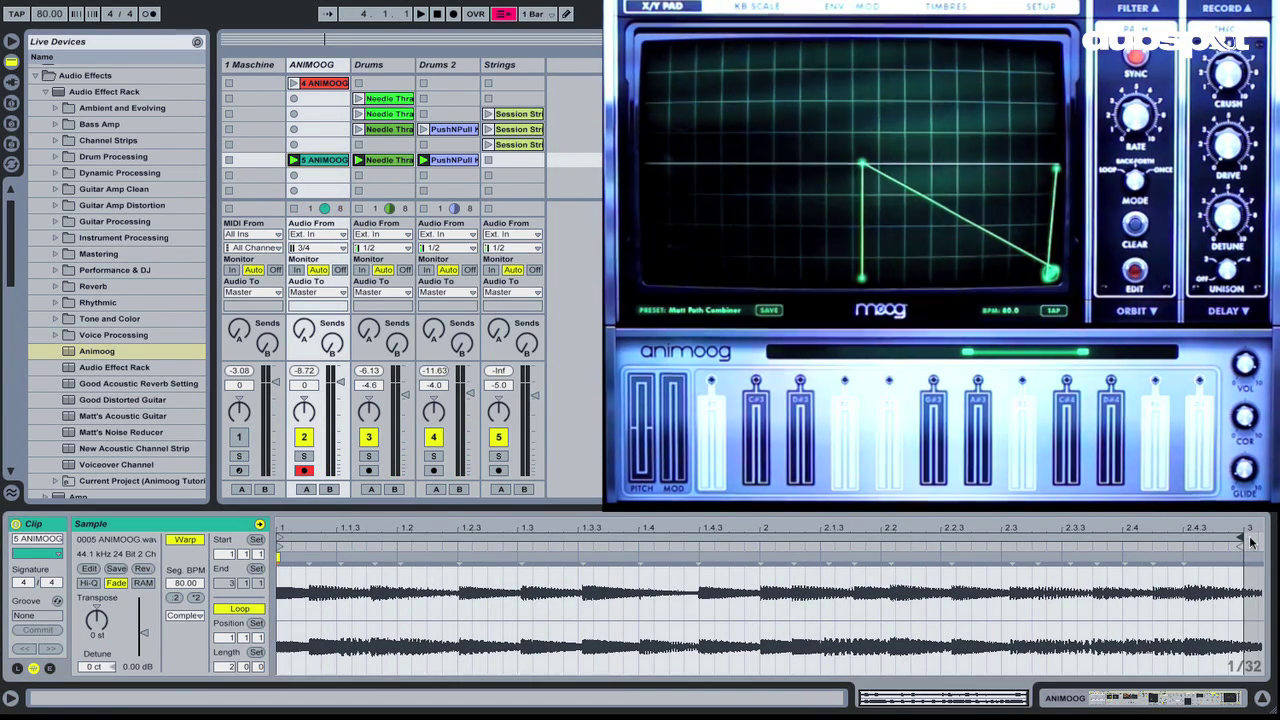
key(space)
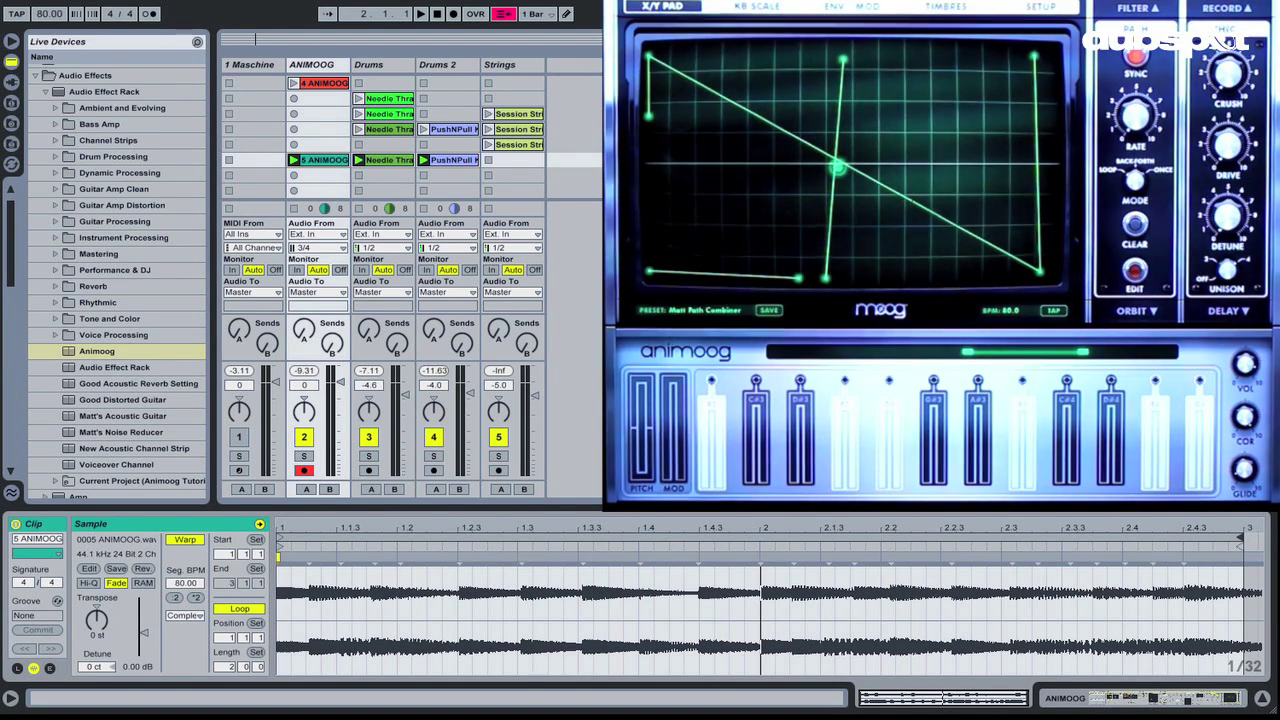
Step: Open the Maschine plug-in window from the 1 Maschine track and select Group F
double_click(258, 65)
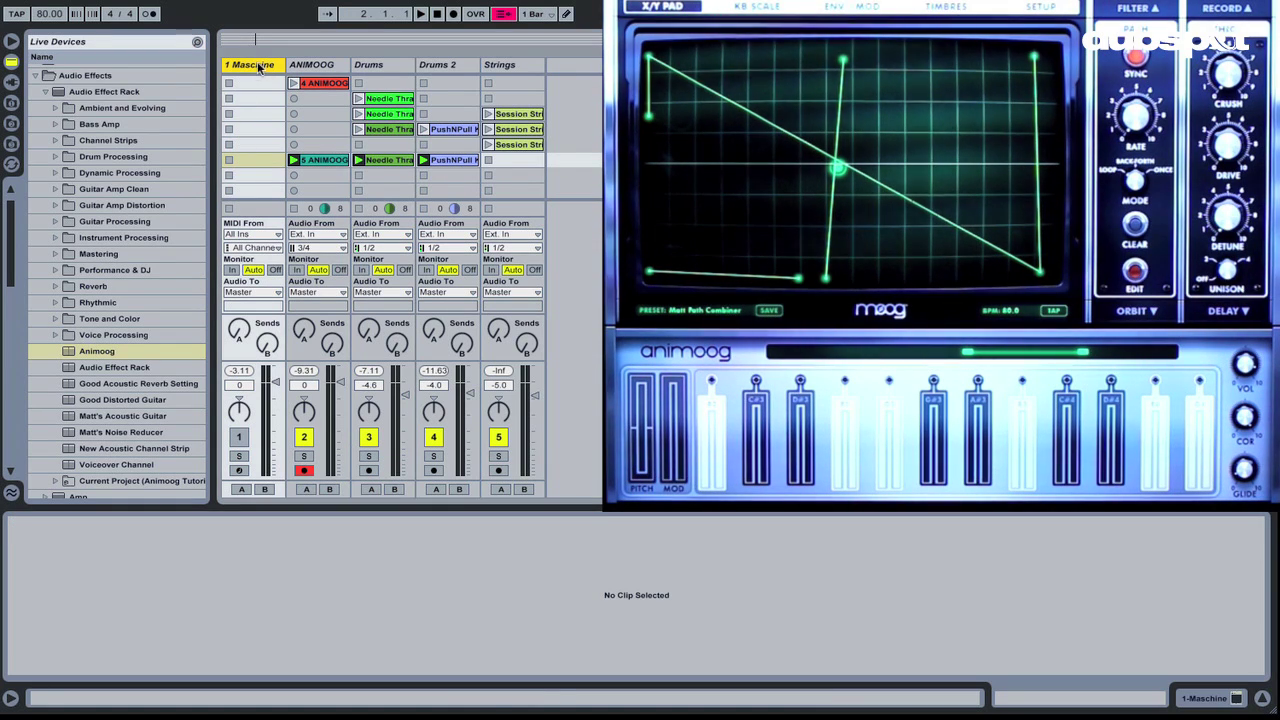
click(53, 523)
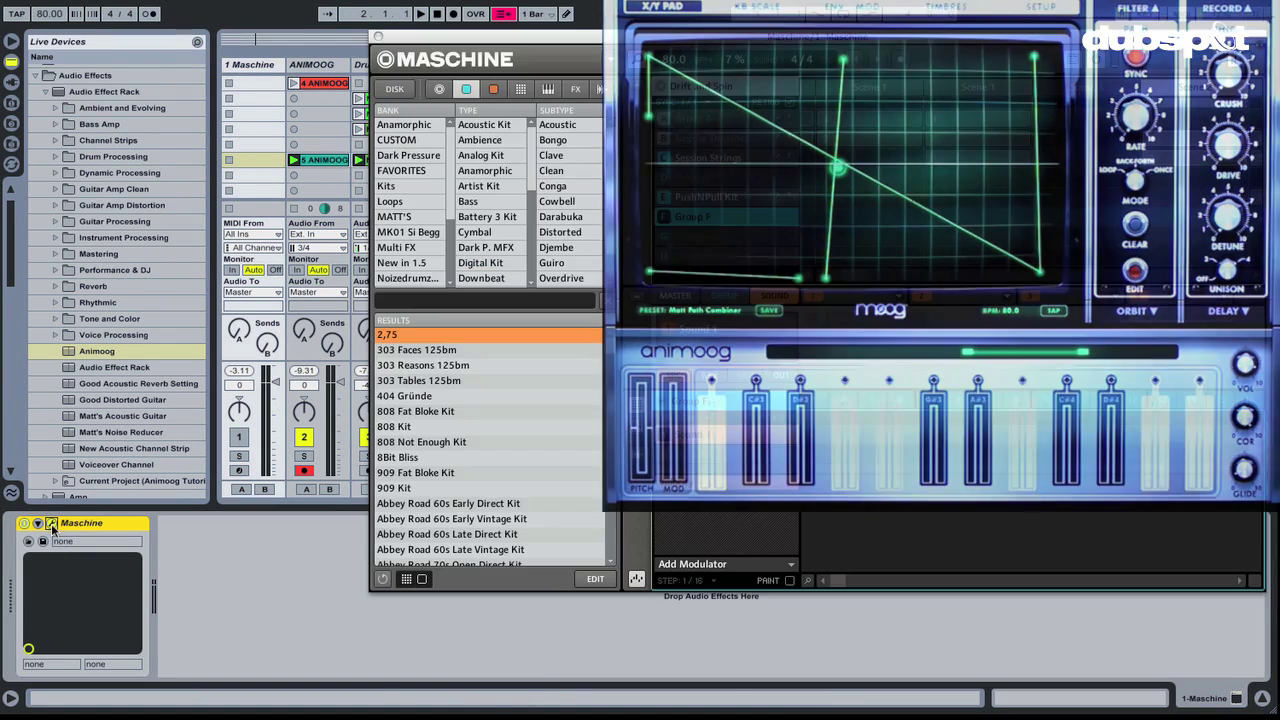
drag(690, 42, 494, 47)
click(531, 238)
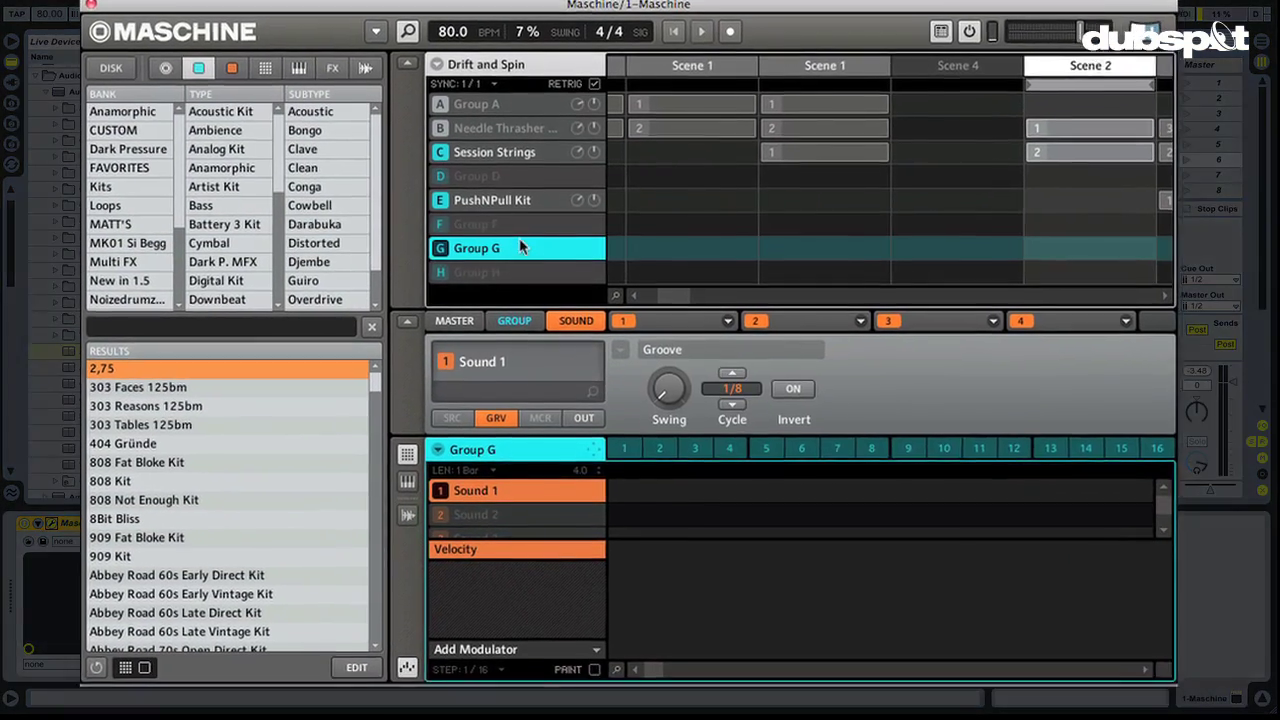
click(520, 224)
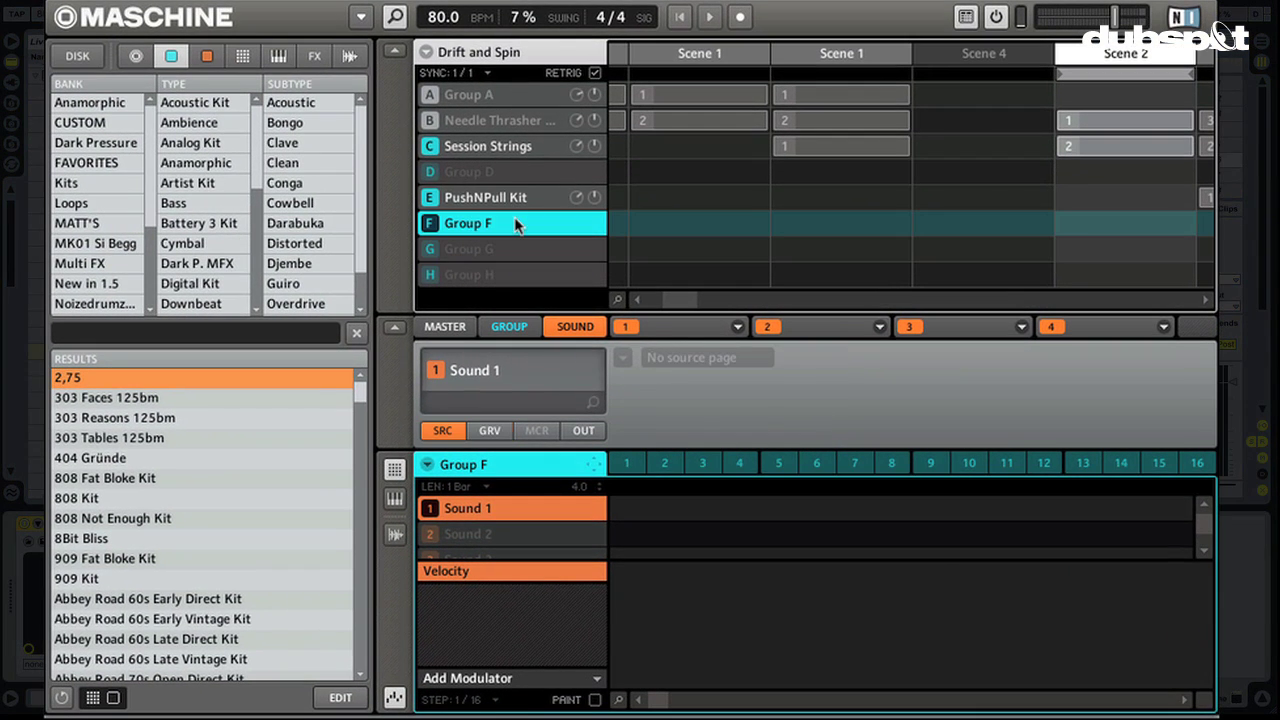
Step: Load the Input module into the first slot of Group F's Sound 1 and set its source to Ext In 3
click(705, 328)
click(738, 327)
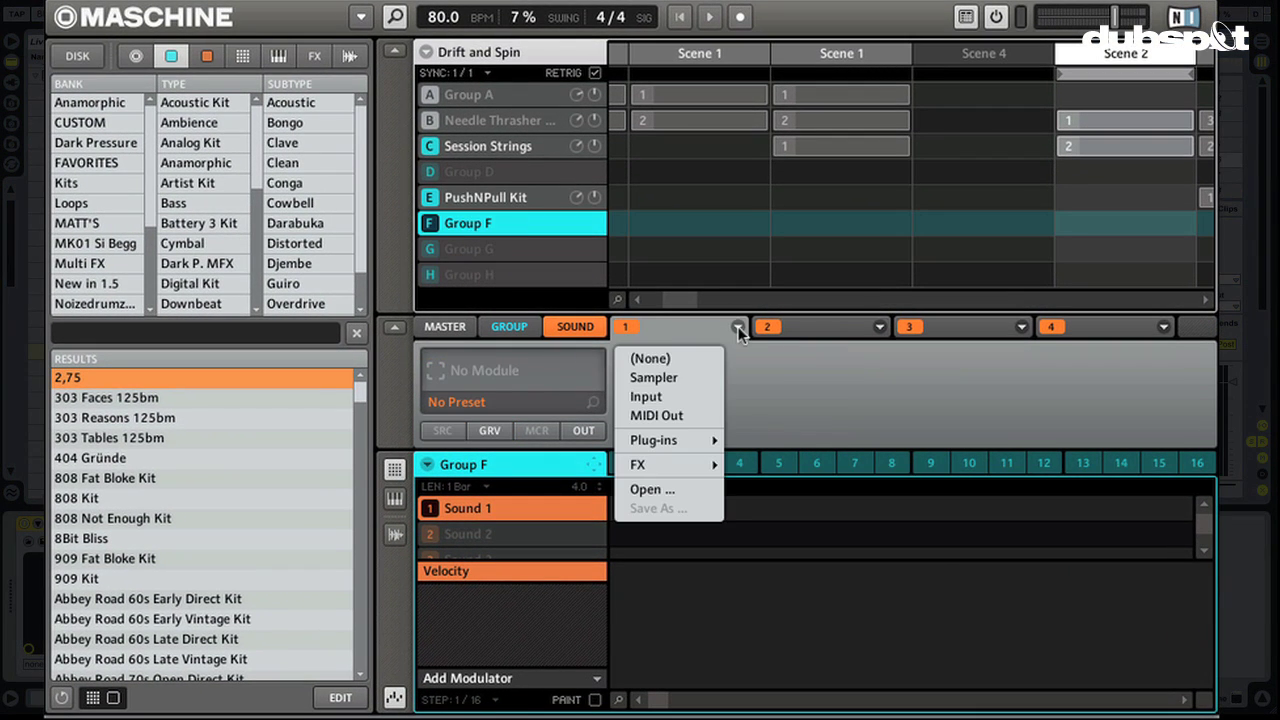
click(683, 397)
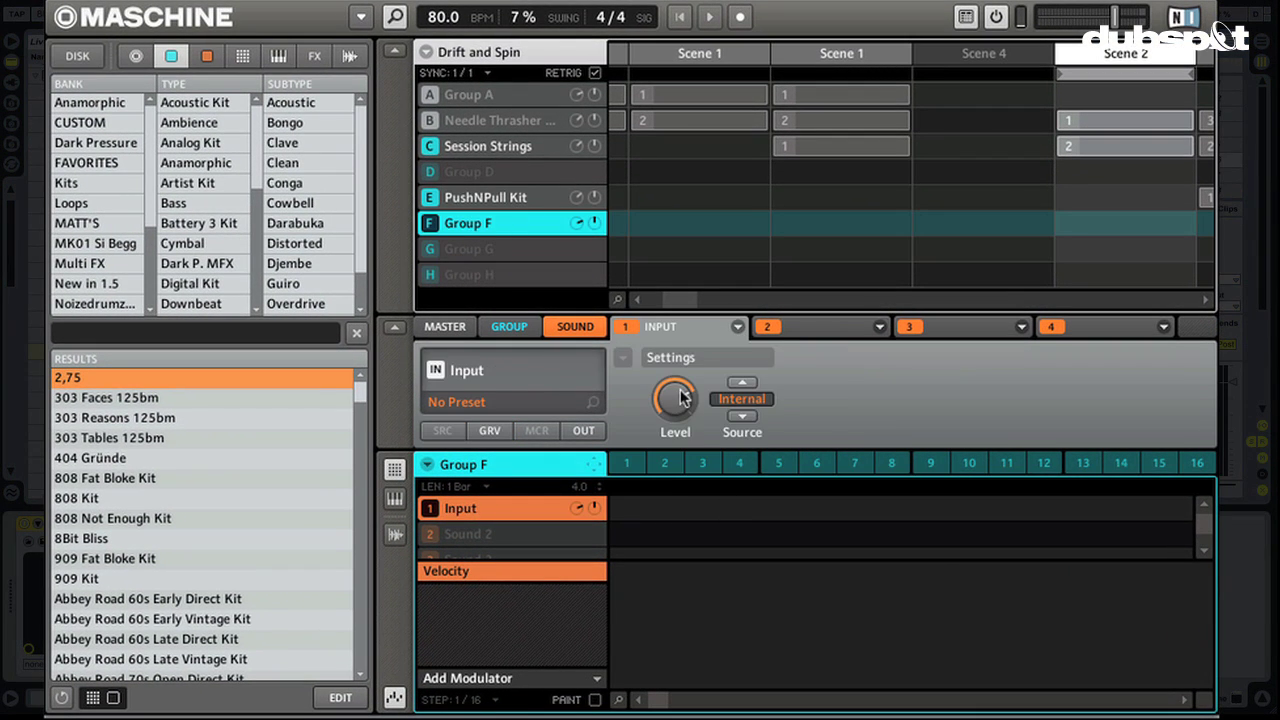
click(732, 400)
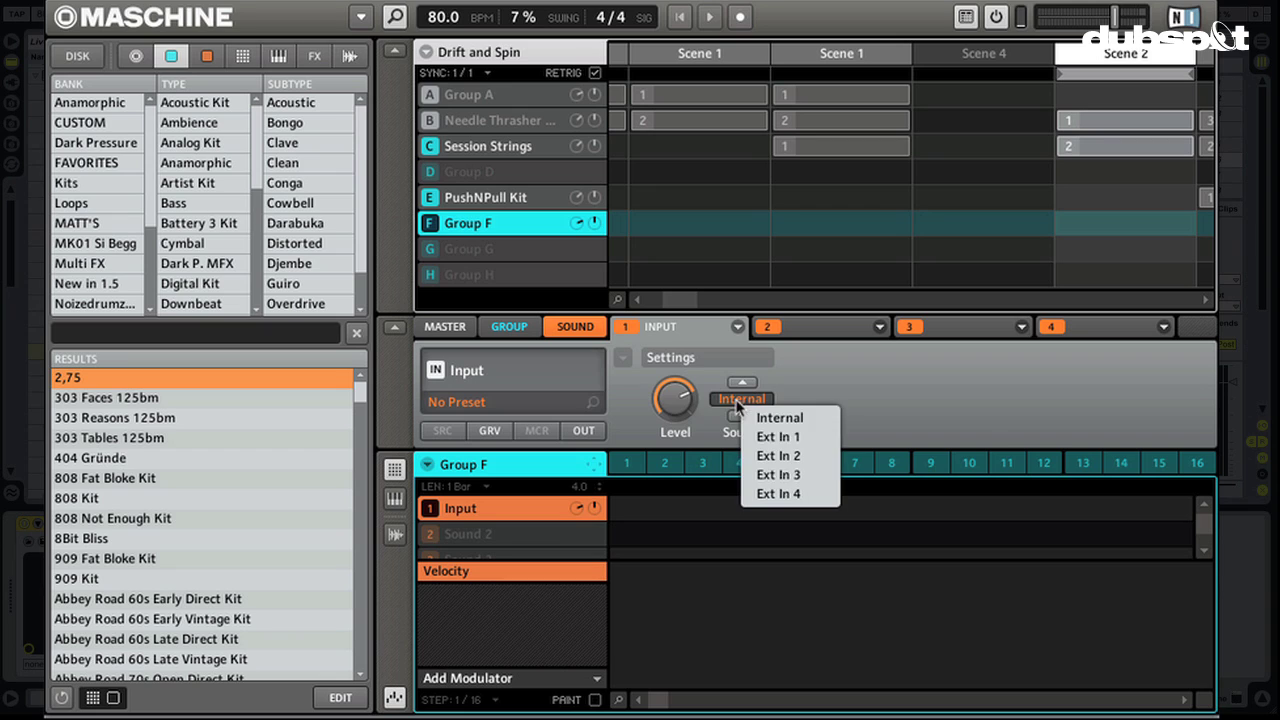
click(805, 476)
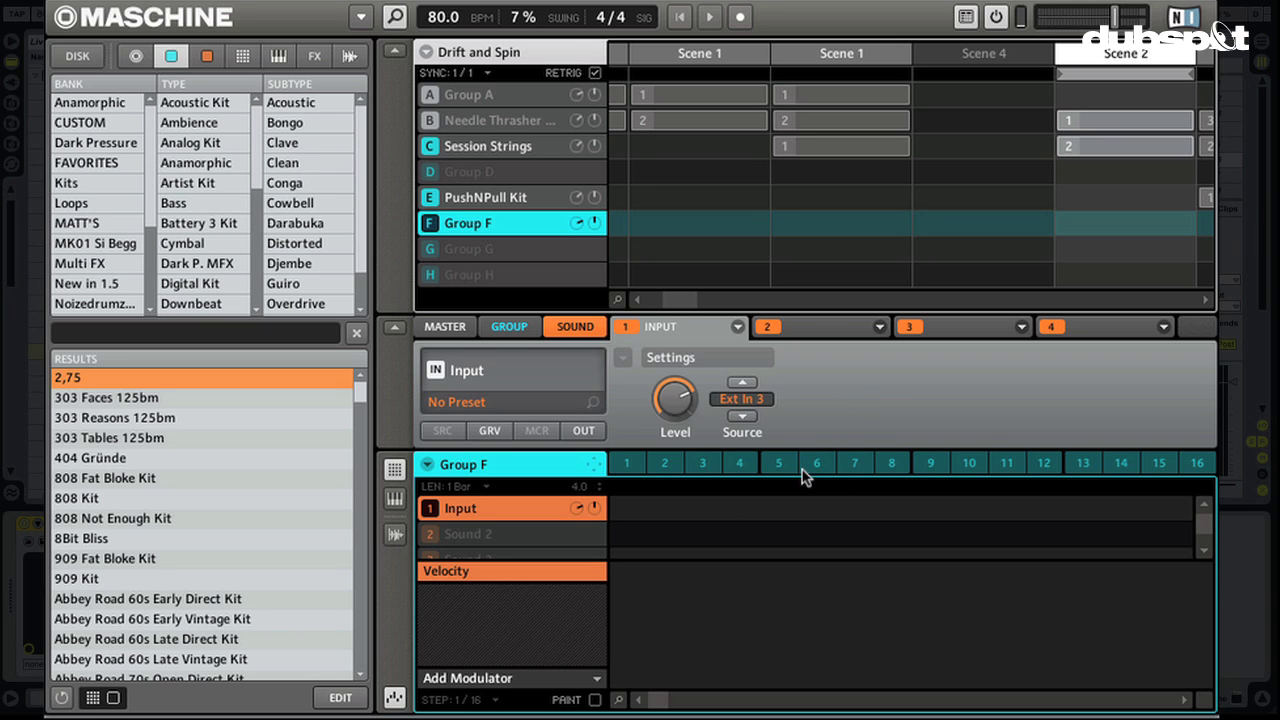
Step: Add Metaverb, Chorus and Beat Delay to the sound's second, third and fourth module slots
click(843, 334)
click(881, 334)
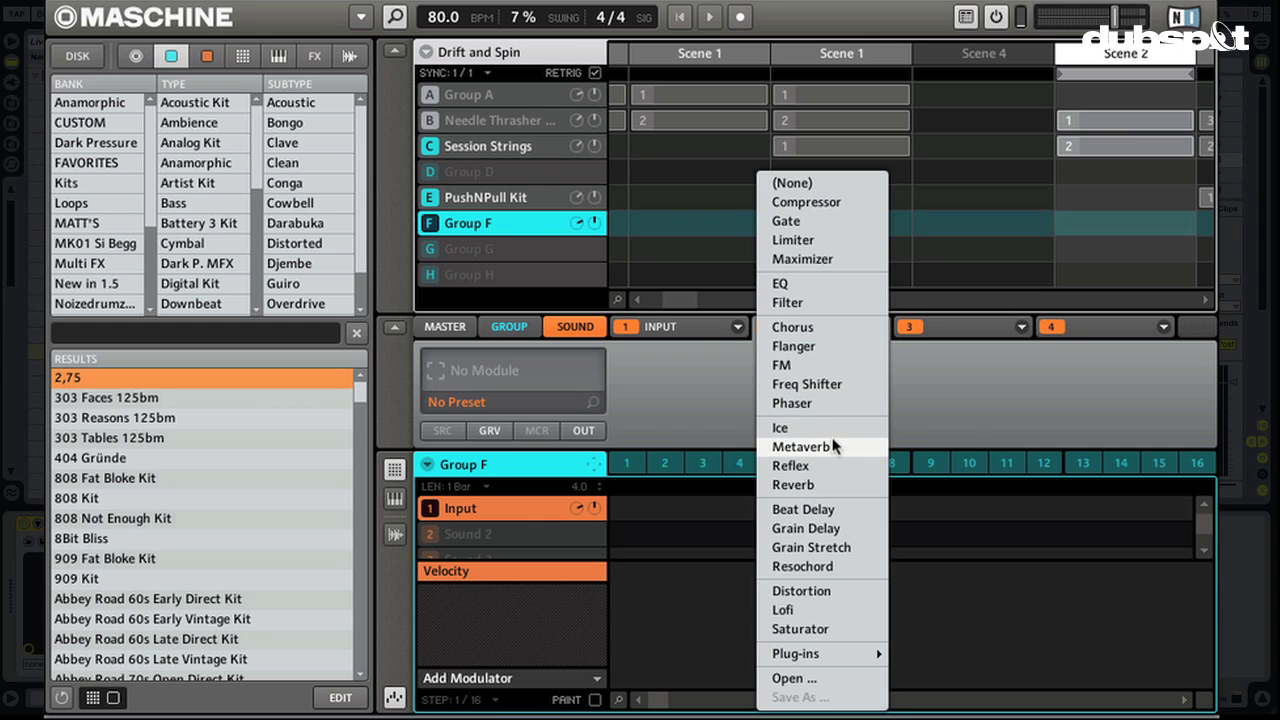
click(835, 446)
click(981, 330)
click(1022, 327)
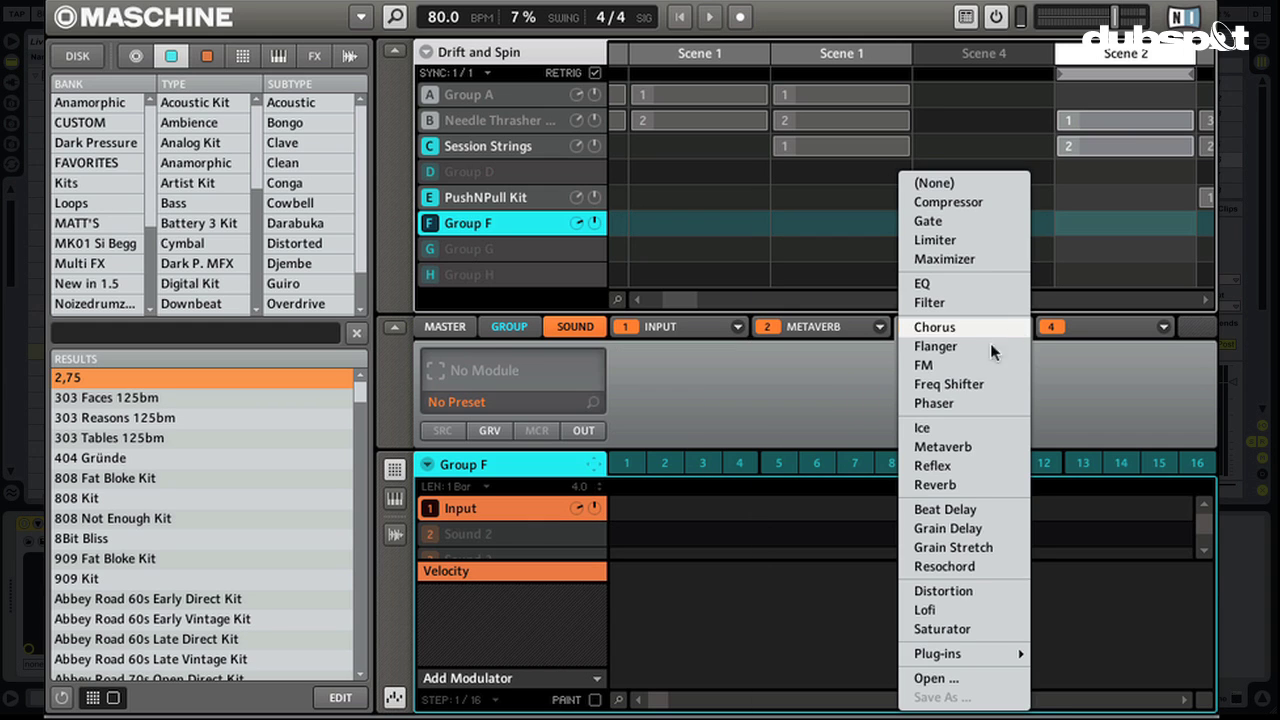
click(938, 327)
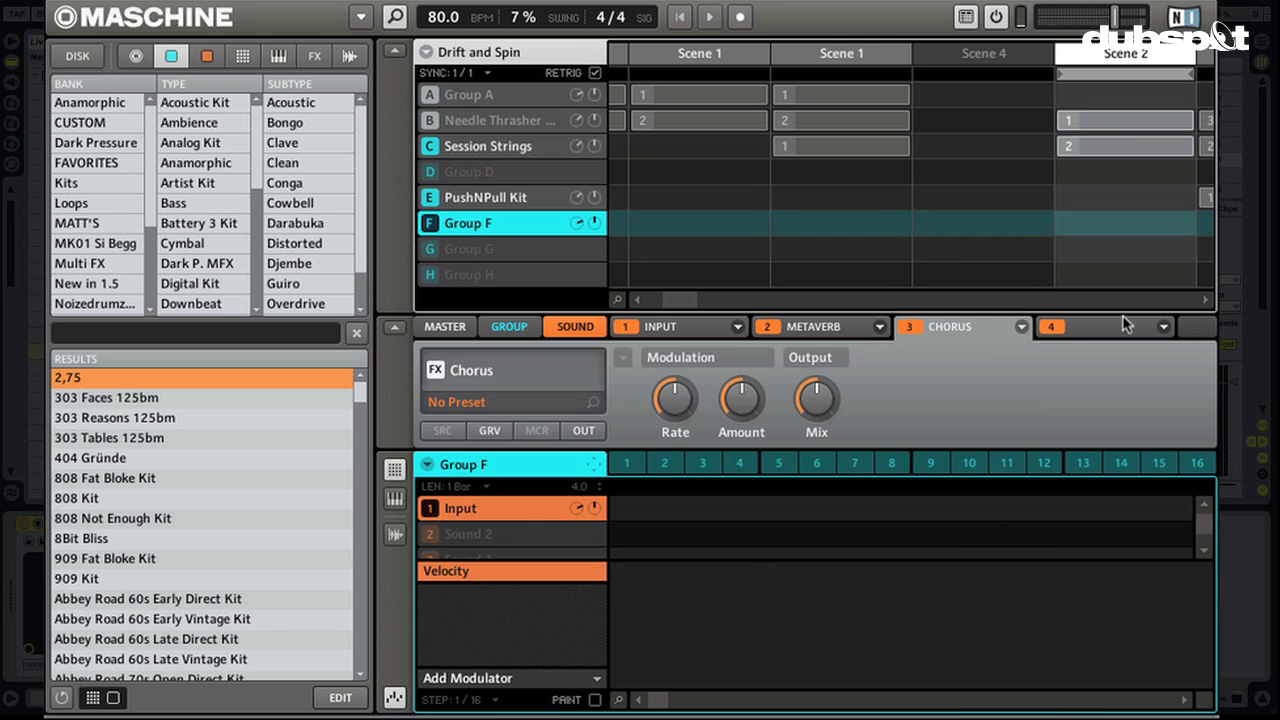
click(1127, 330)
click(1163, 327)
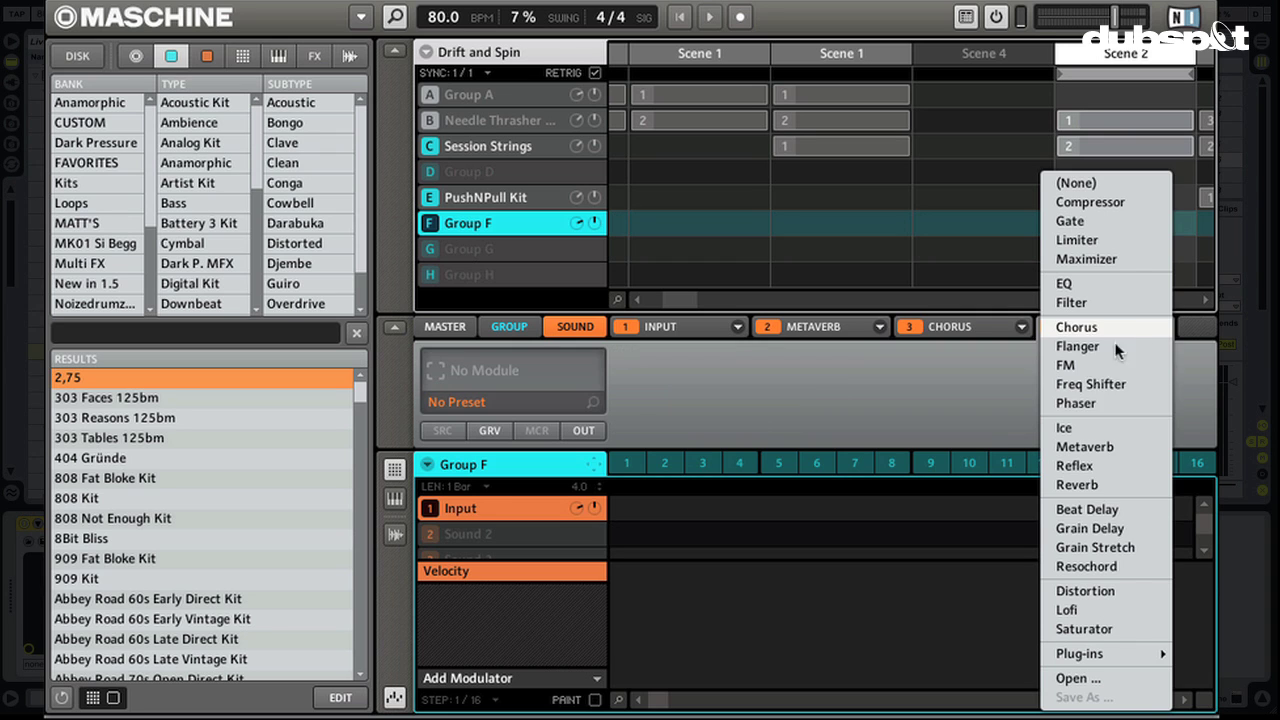
click(1088, 510)
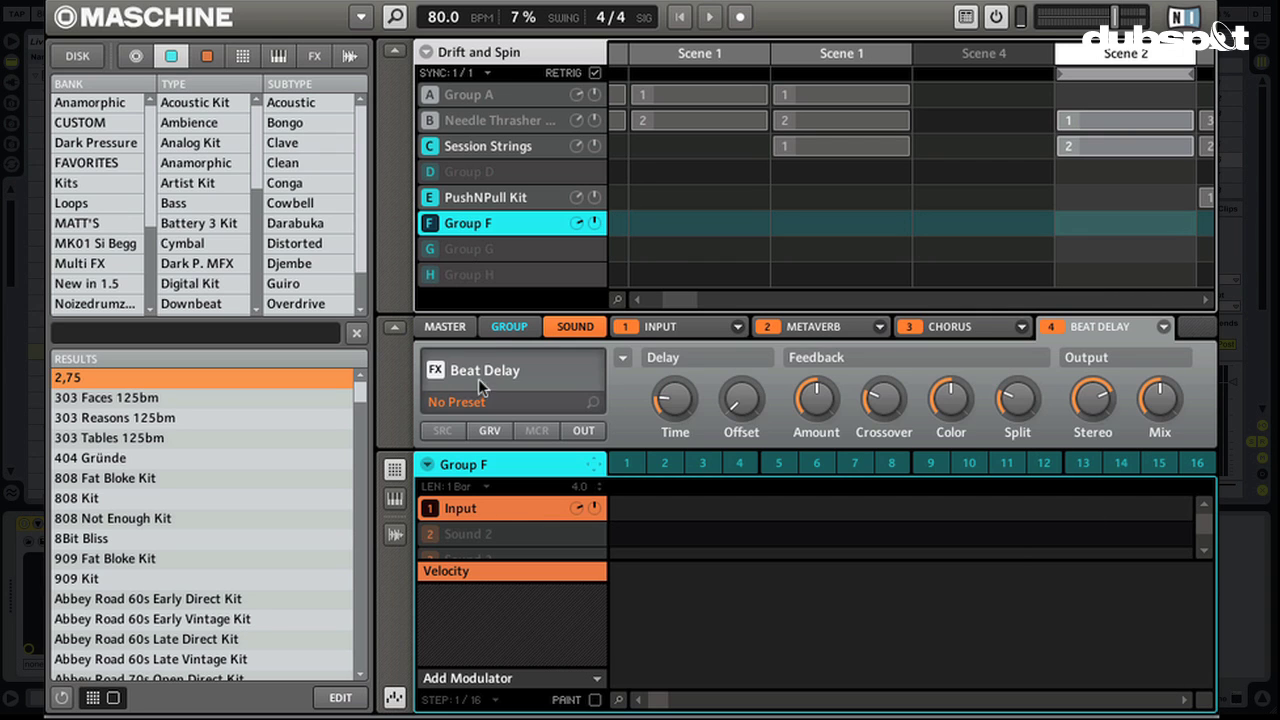
Step: Load the "ANIMOOG input" sound preset from the User bank onto Group F's first sound
right_click(505, 518)
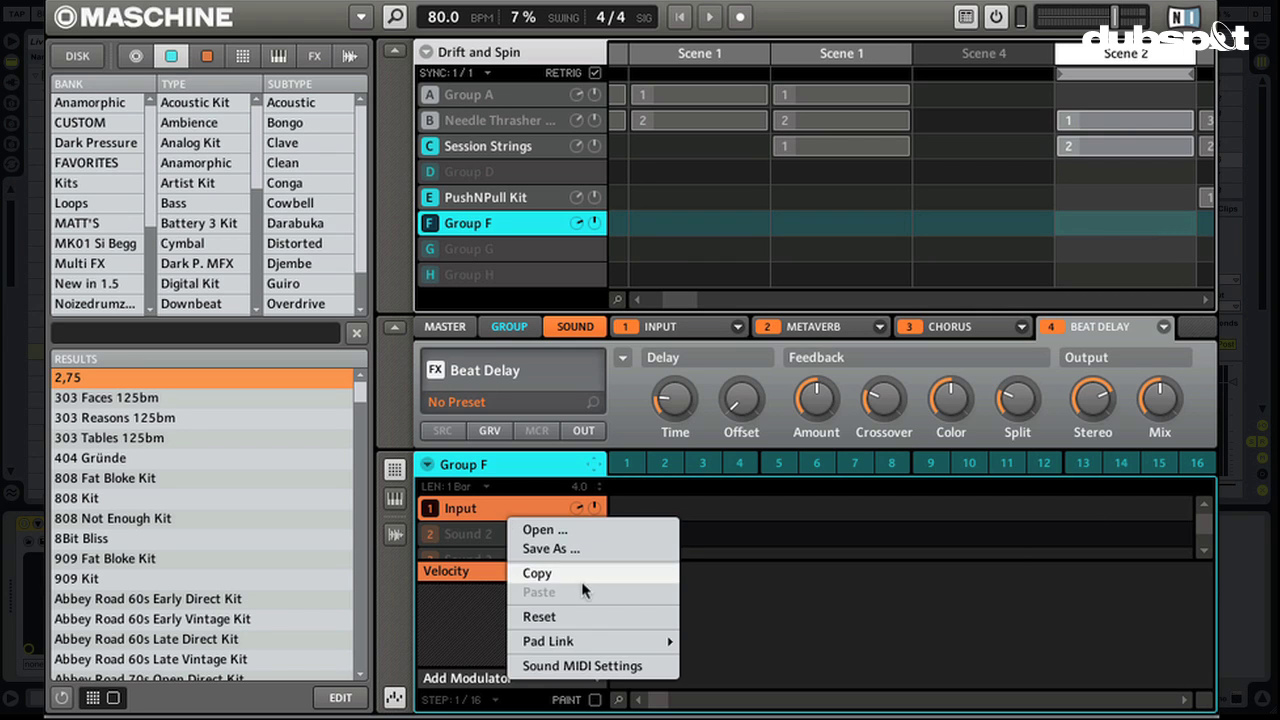
click(626, 389)
click(207, 58)
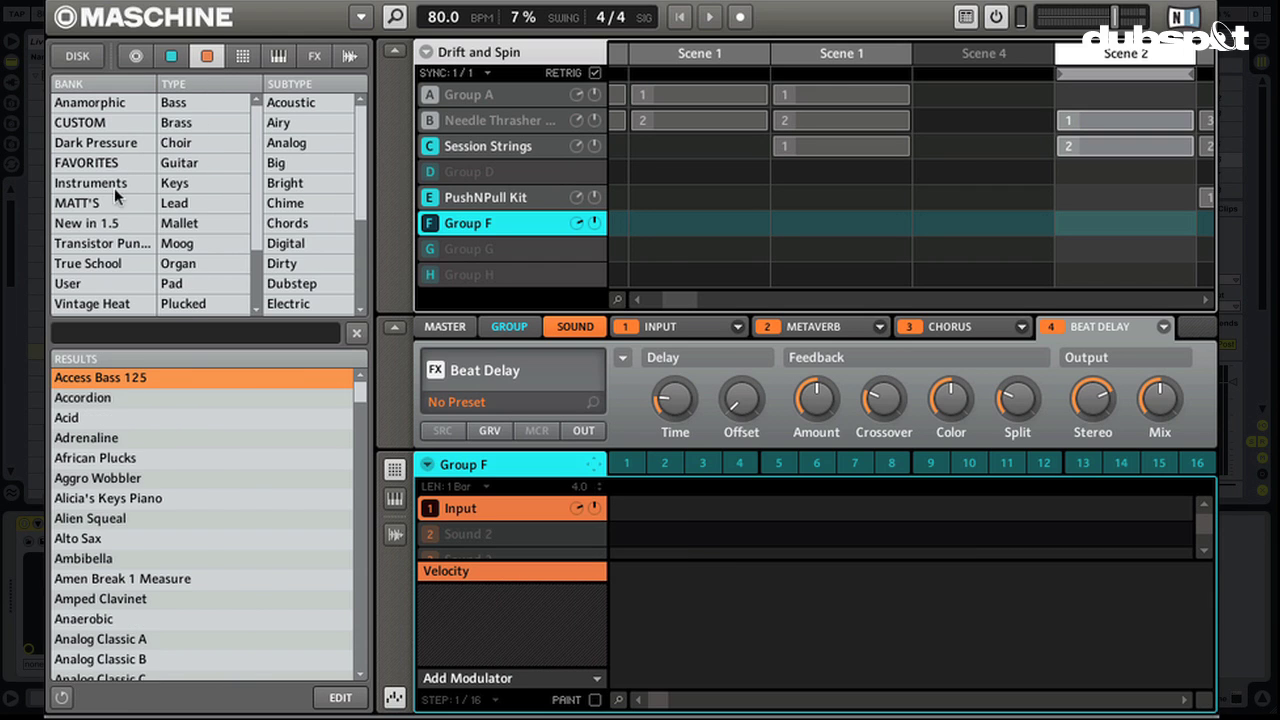
click(120, 289)
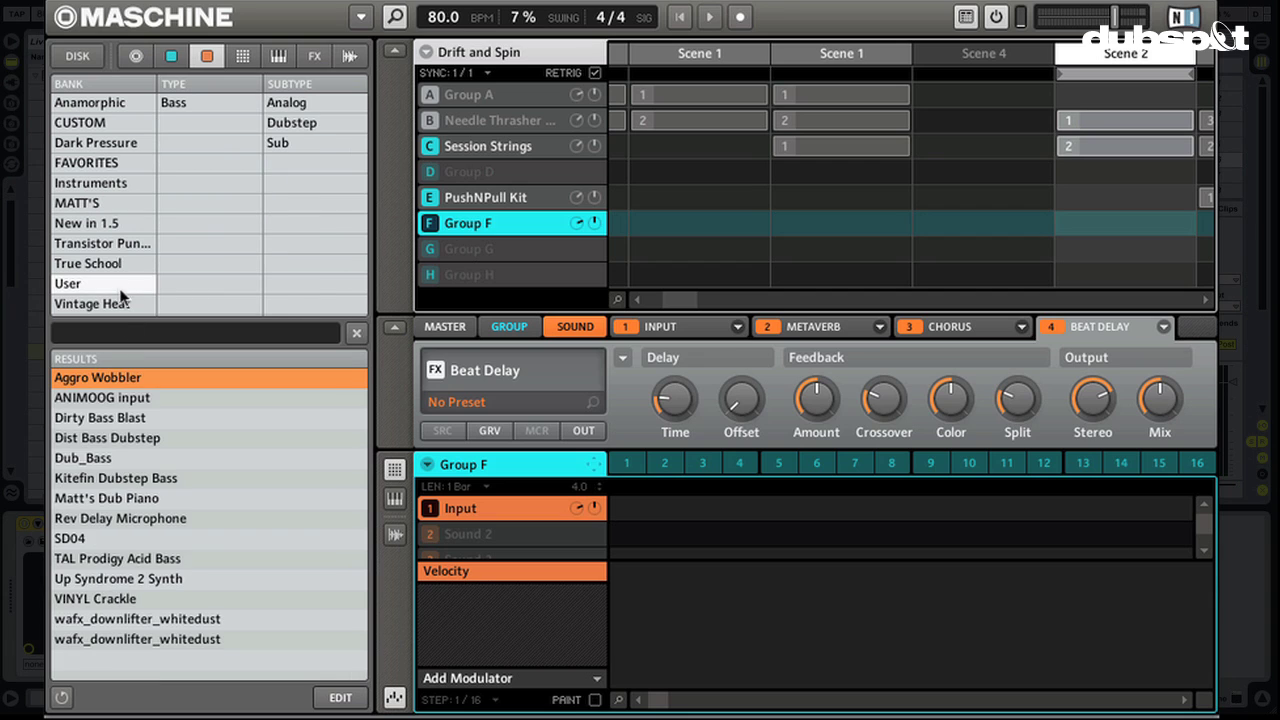
double_click(125, 398)
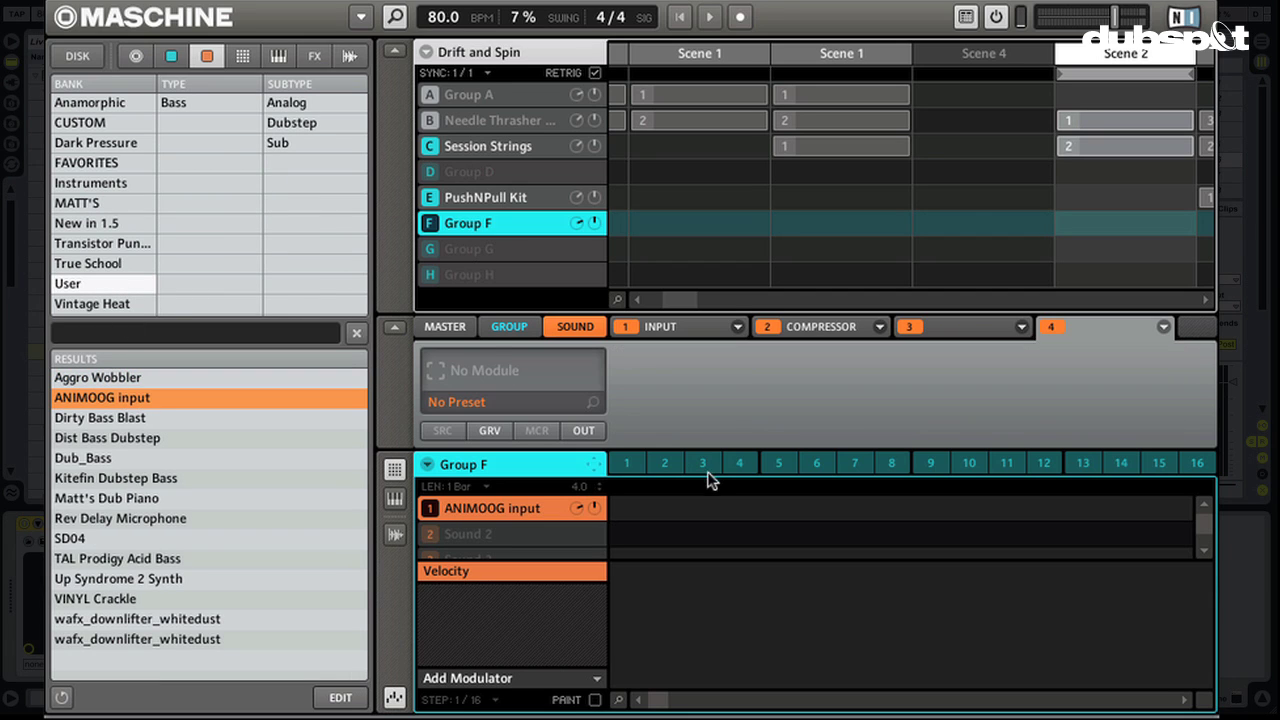
Step: Examine the preset's Input and Compressor modules and close the Maschine window
click(681, 331)
click(806, 325)
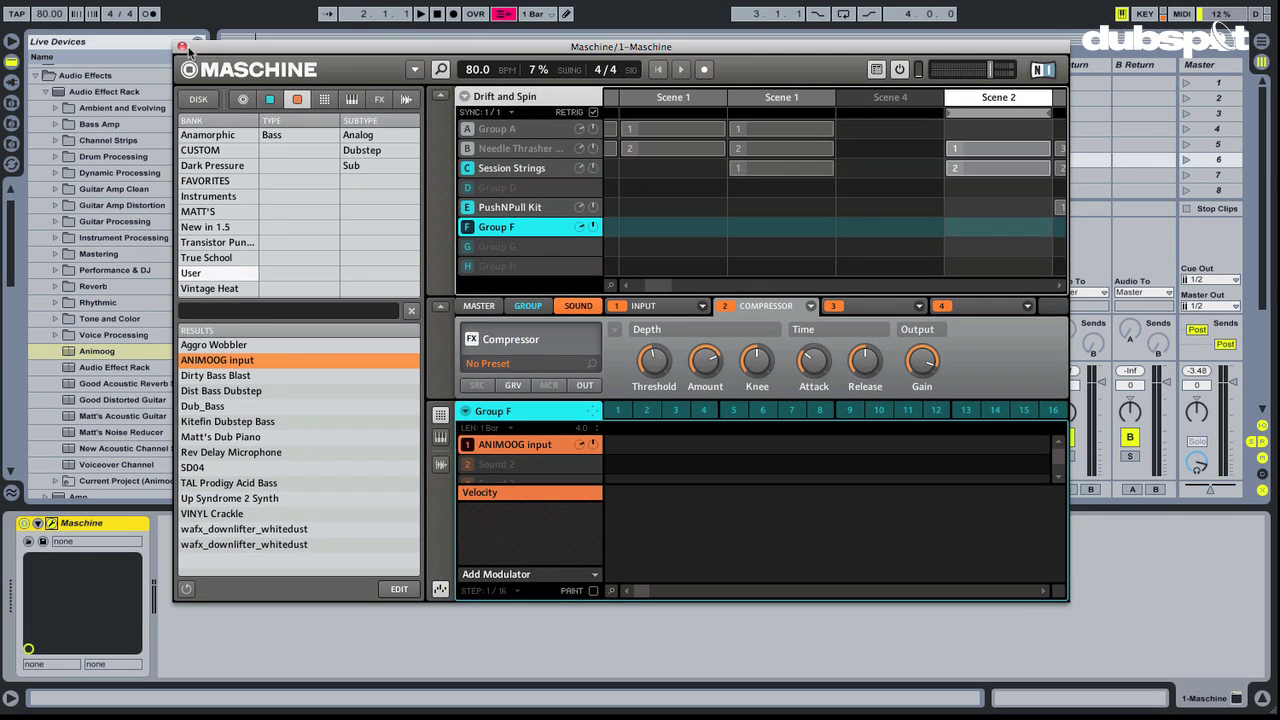
click(182, 46)
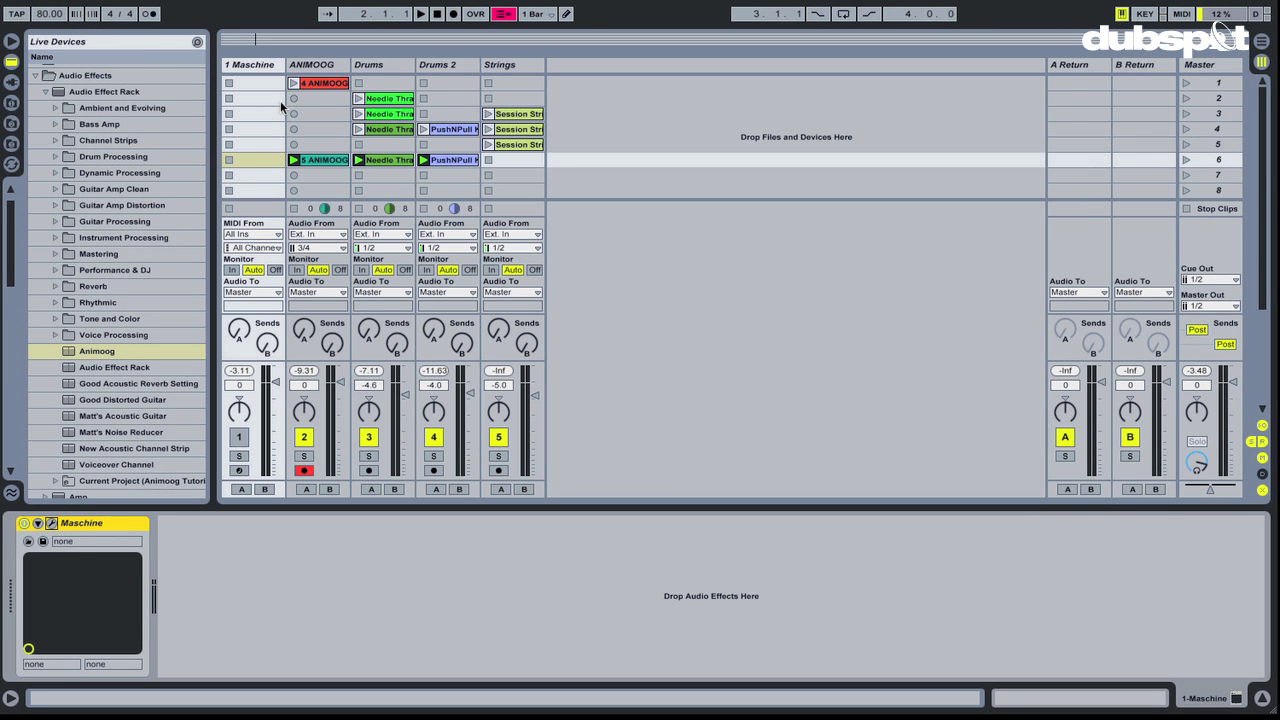